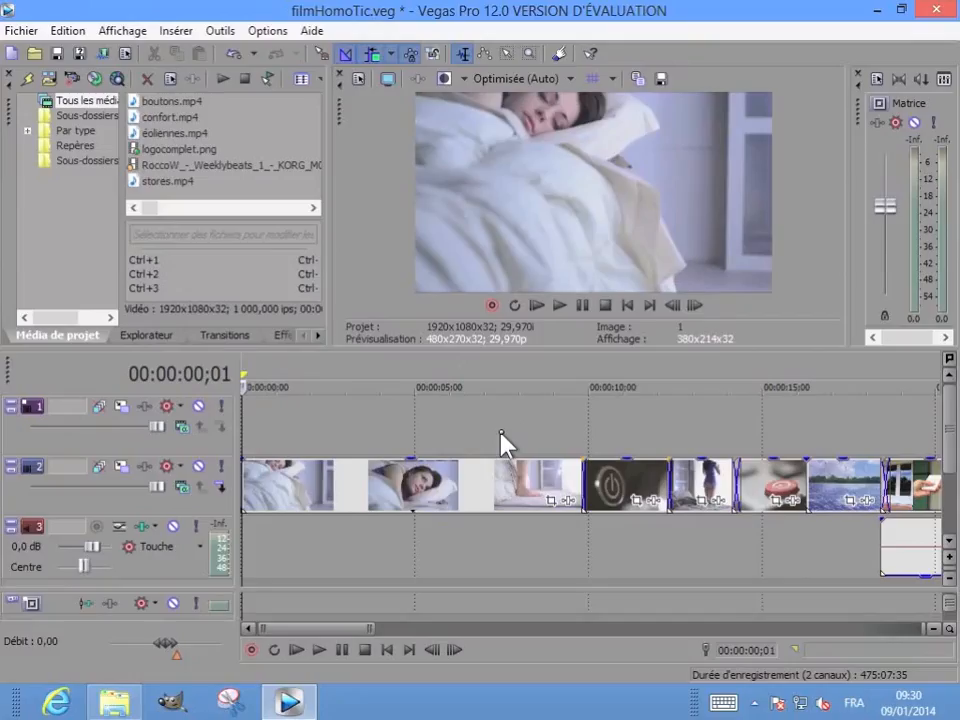
# Step: Place the timeline playhead at 00:00:02;19, just after the fade into the sleeping woman's close-up
pyautogui.click(363, 380)
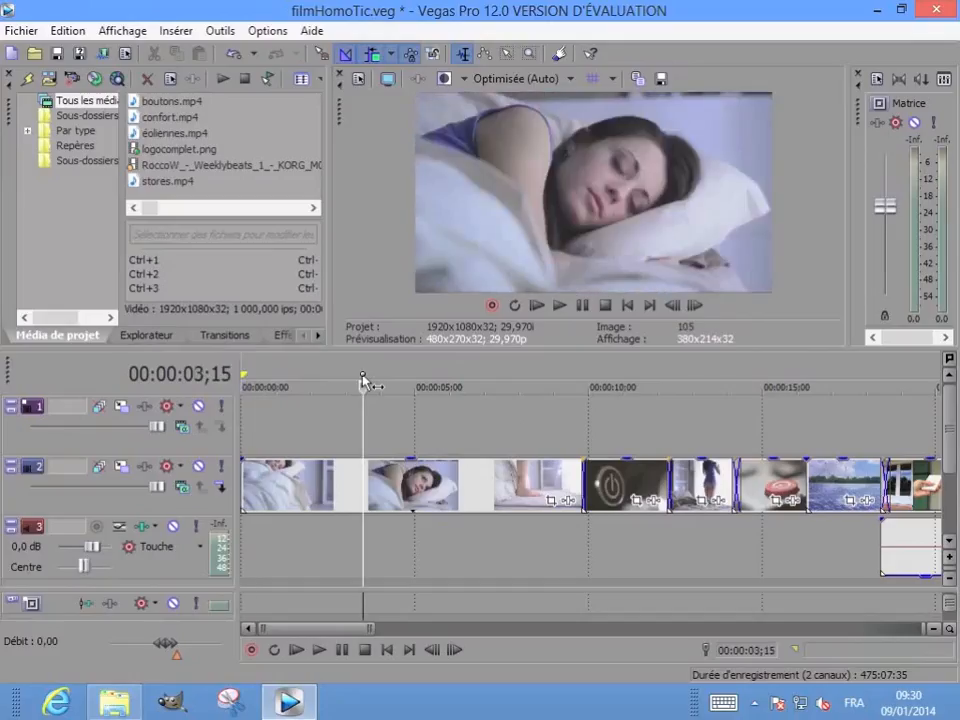
pyautogui.click(311, 379)
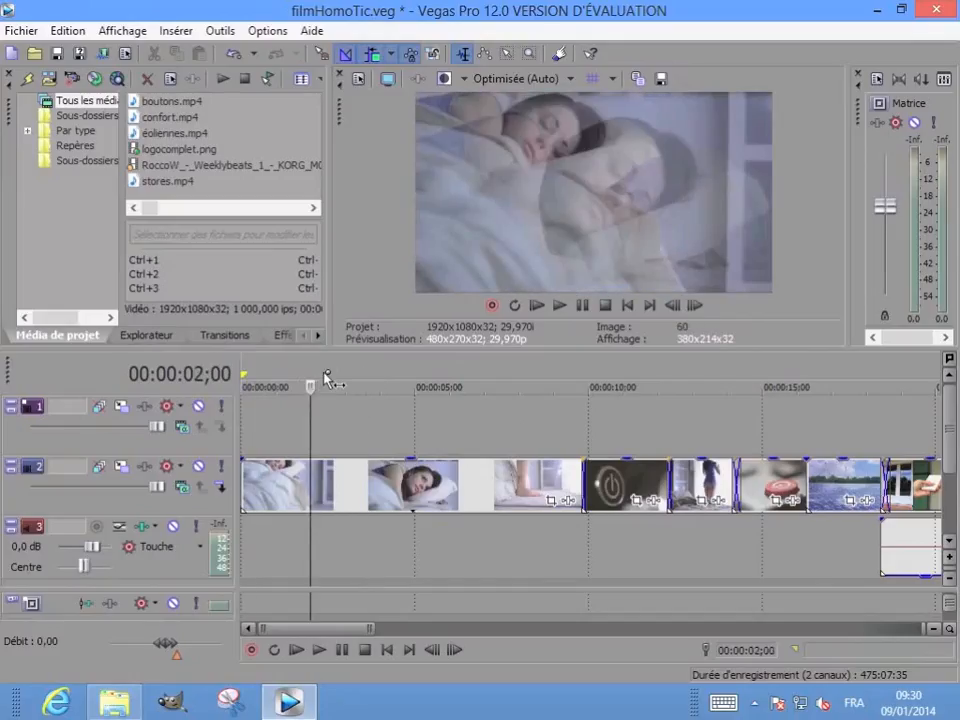
pyautogui.click(317, 382)
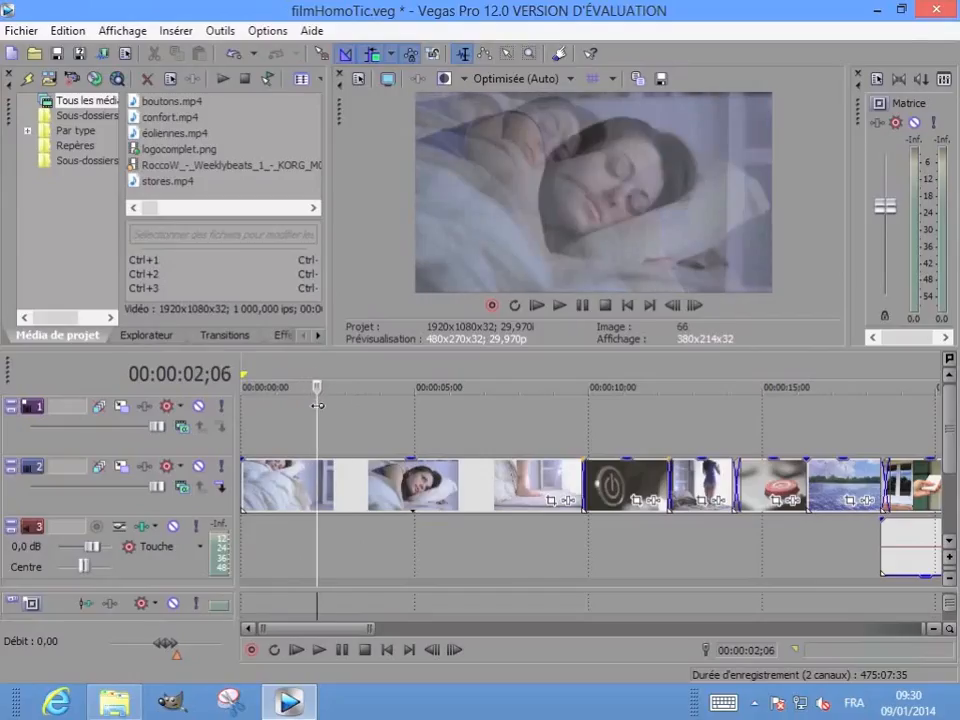
pyautogui.moveTo(317, 406); pyautogui.dragTo(333, 405)
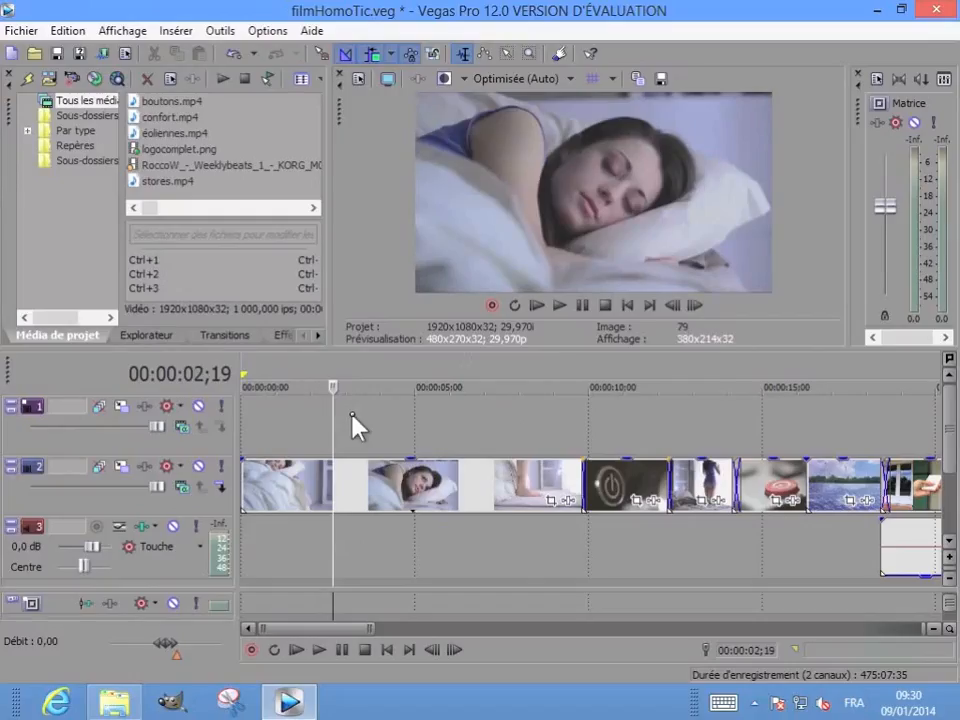
# Step: Insert a new video track above the empty top video track
pyautogui.click(176, 32)
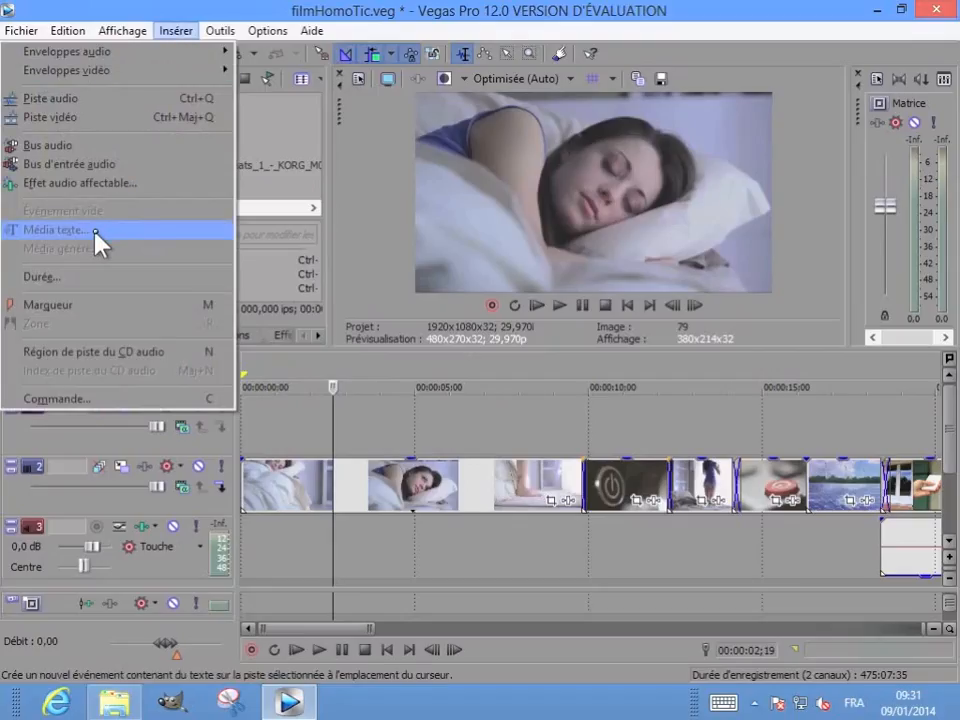
pyautogui.click(336, 435)
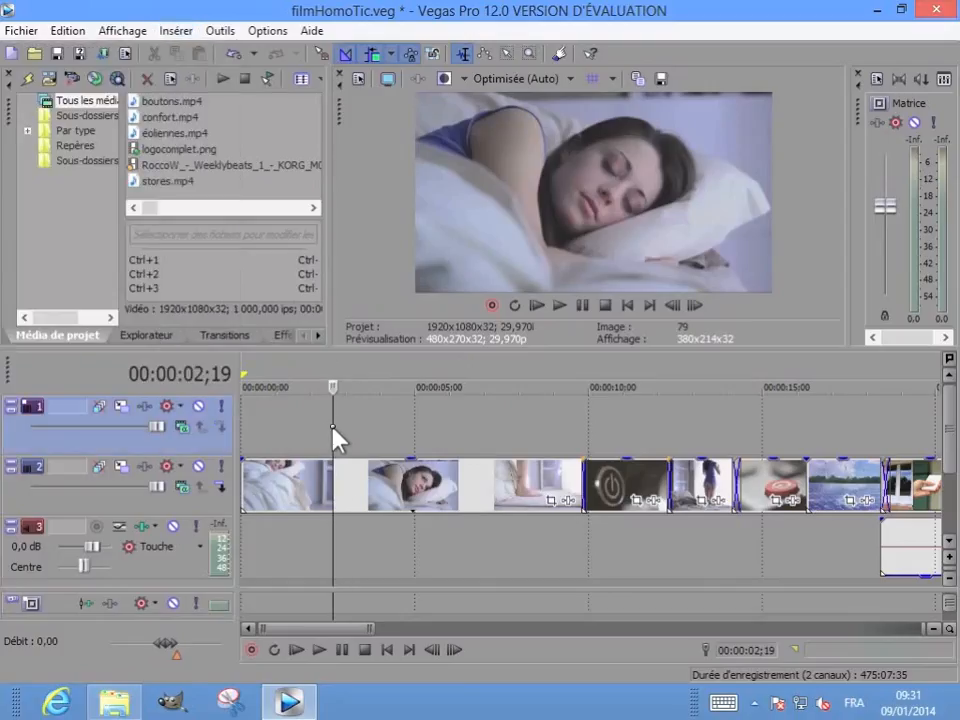
pyautogui.rightClick(148, 447)
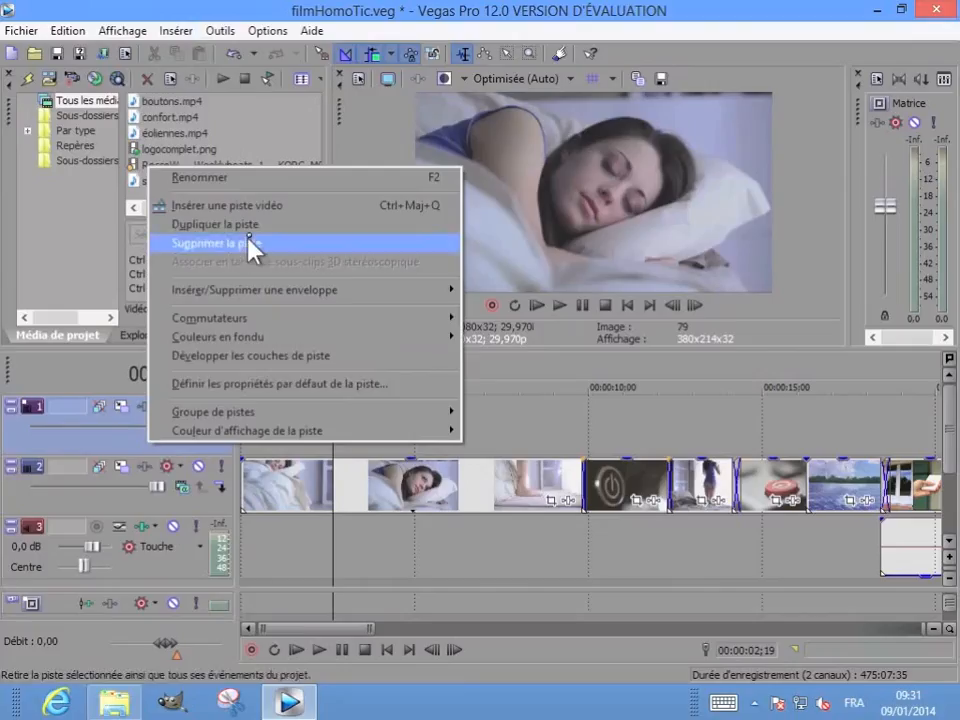
pyautogui.click(262, 207)
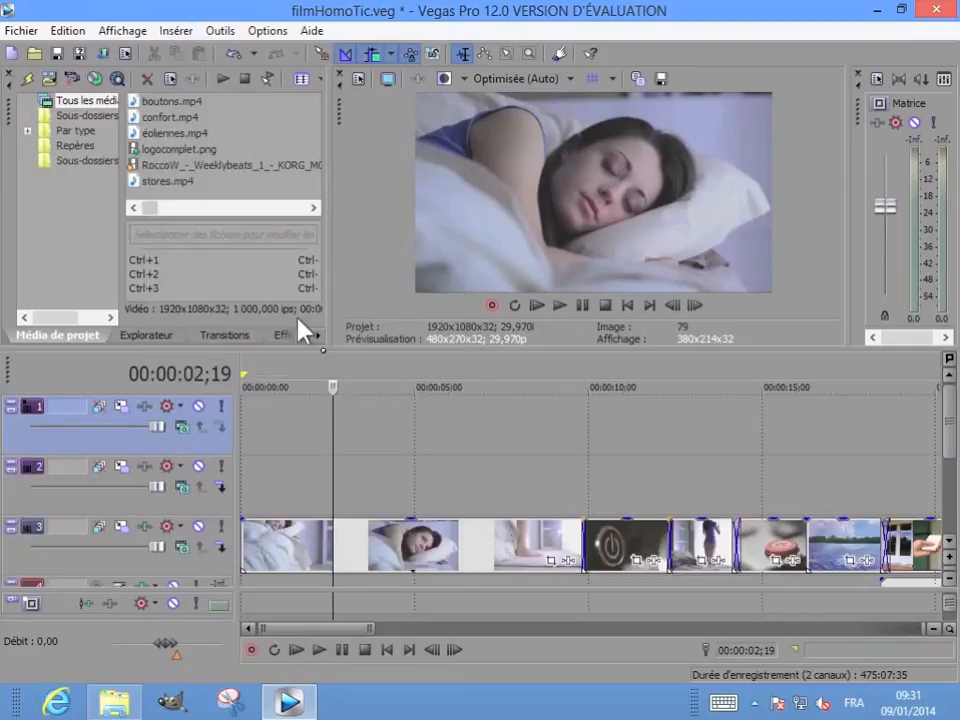
# Step: Insert a text media event on the new top video track at 00:00:02;19
pyautogui.click(334, 421)
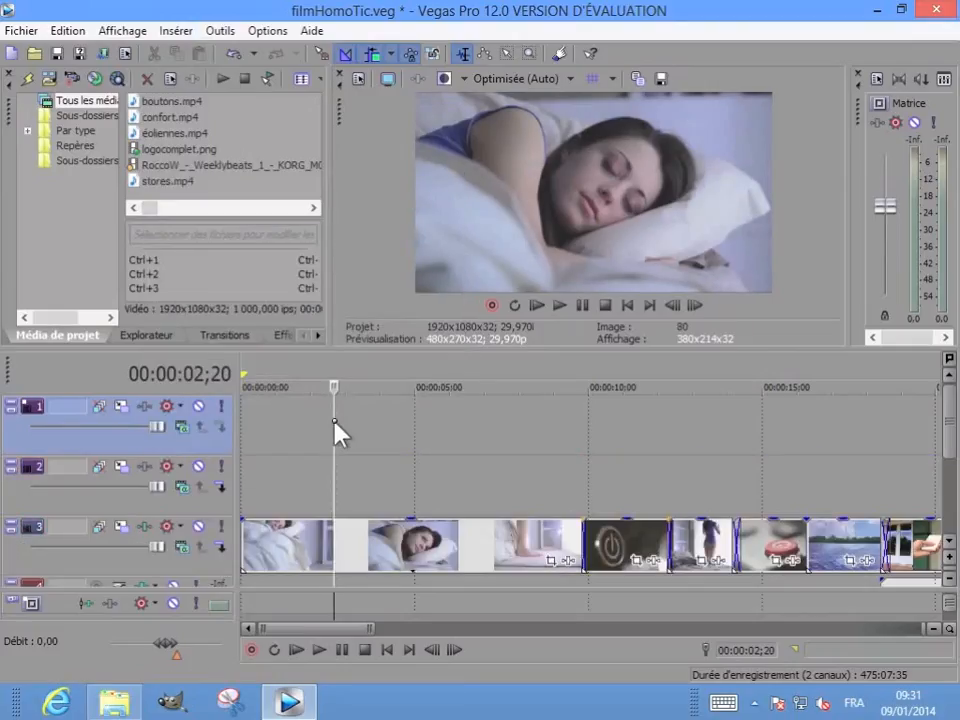
pyautogui.click(187, 31)
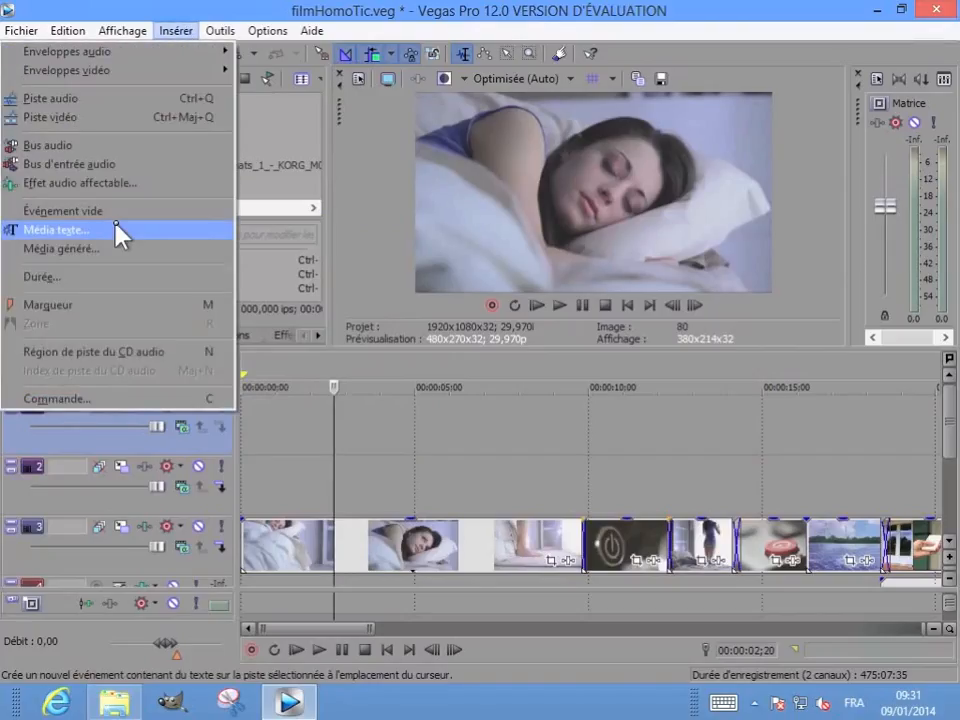
pyautogui.click(334, 436)
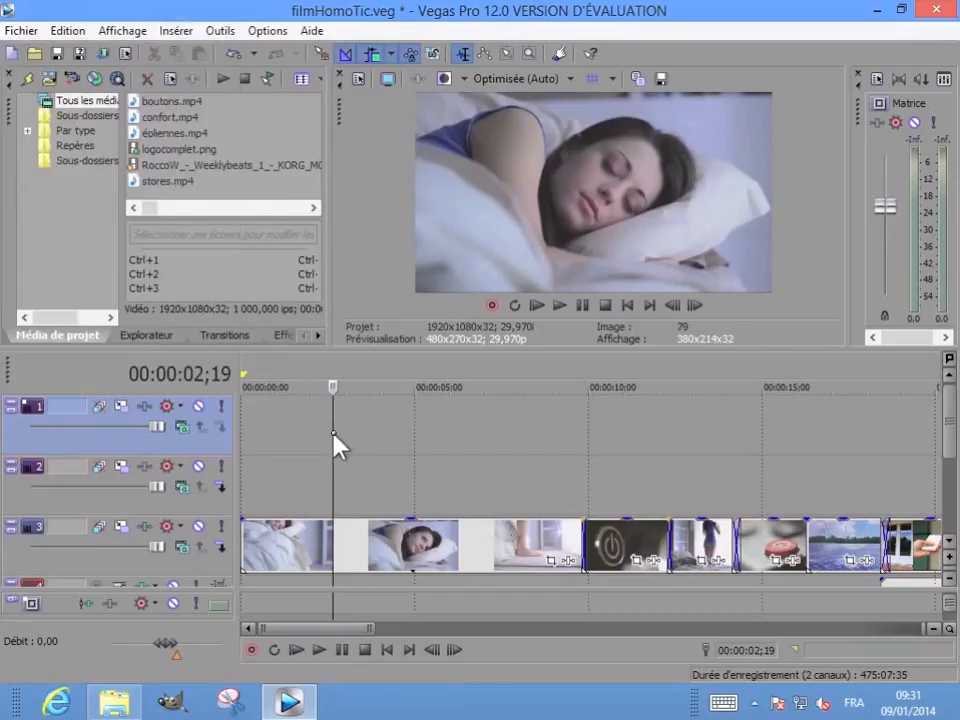
pyautogui.rightClick(335, 437)
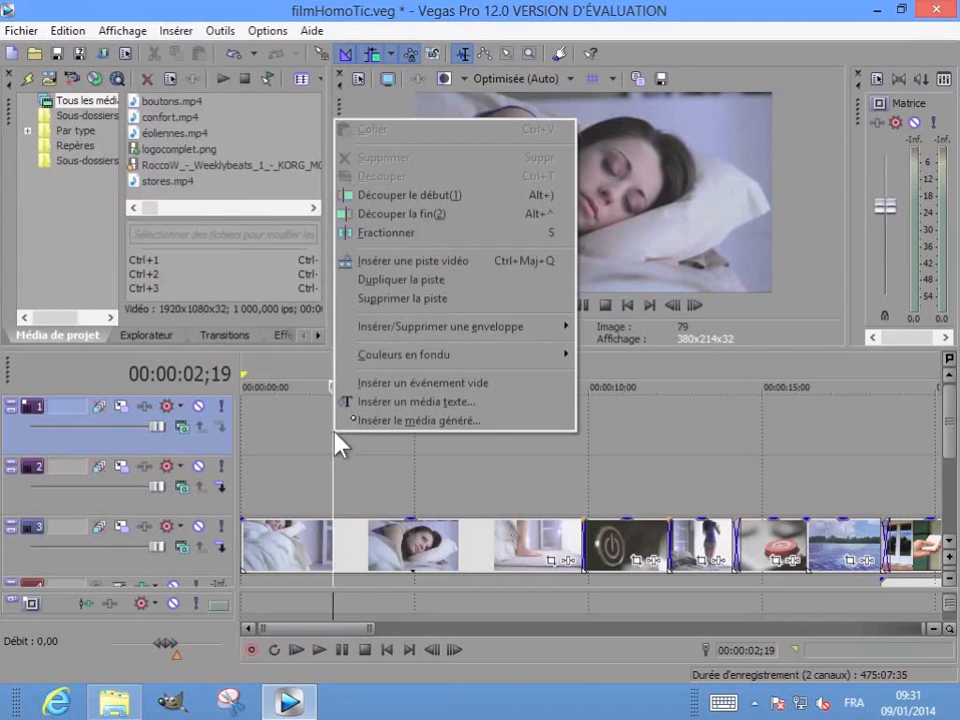
pyautogui.click(379, 403)
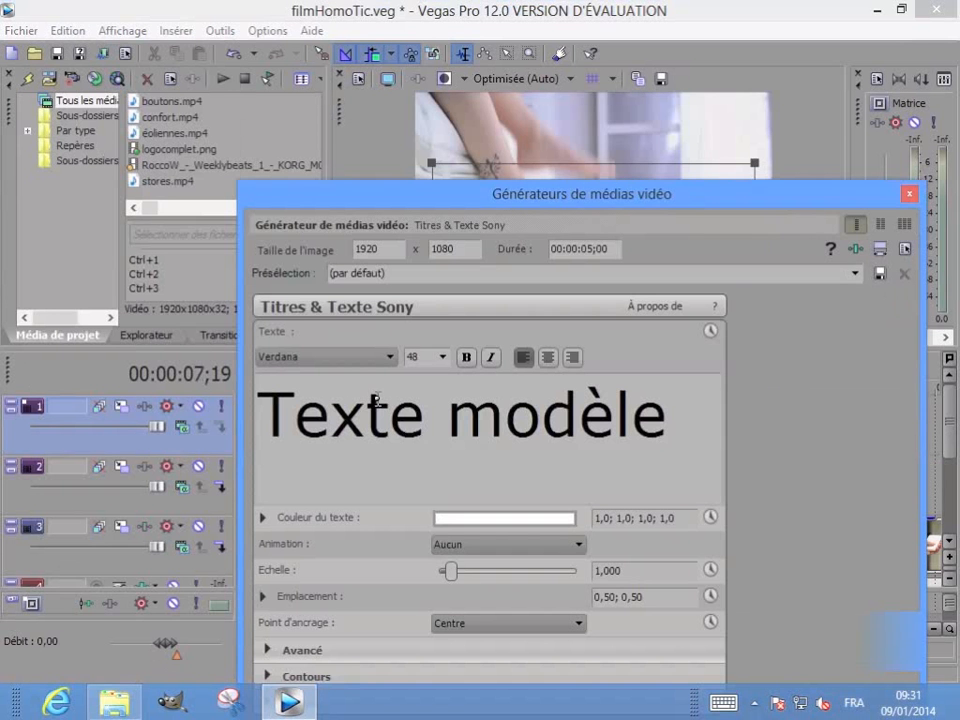
# Step: Uncover the timeline and place the playhead at 00:00:03;11 to preview the title over the video
pyautogui.moveTo(704, 196); pyautogui.dragTo(467, 212)
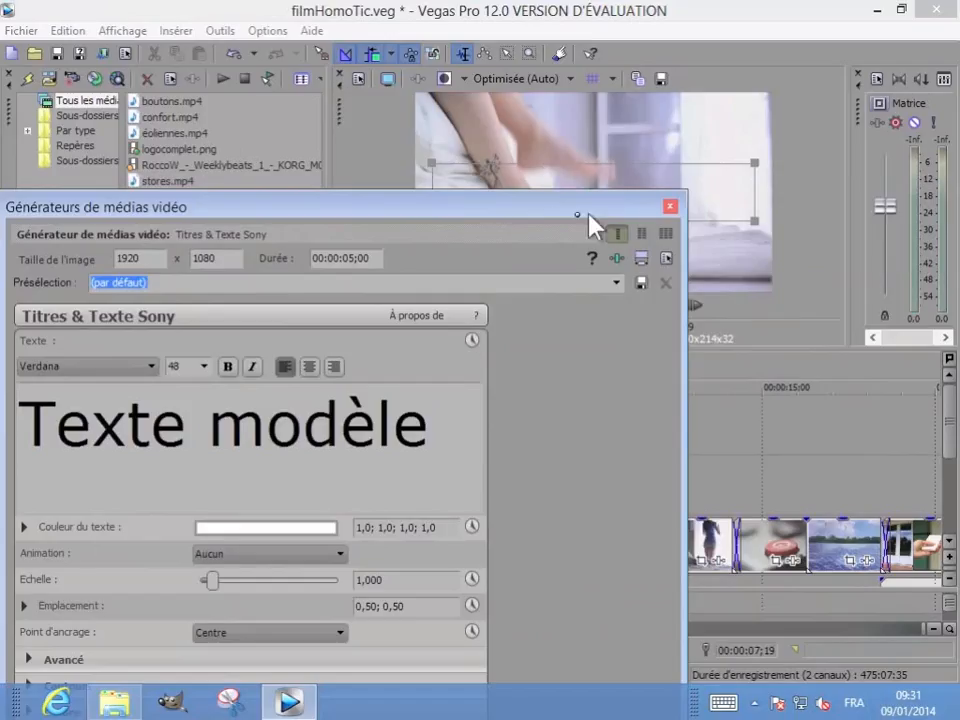
pyautogui.moveTo(550, 207); pyautogui.dragTo(597, 528)
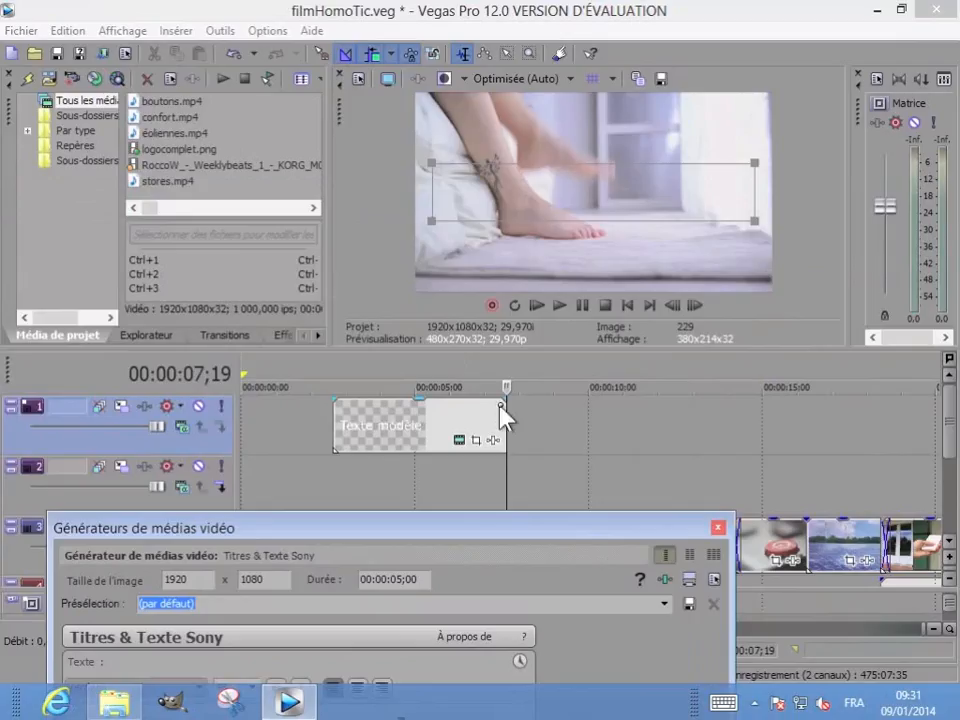
pyautogui.click(360, 372)
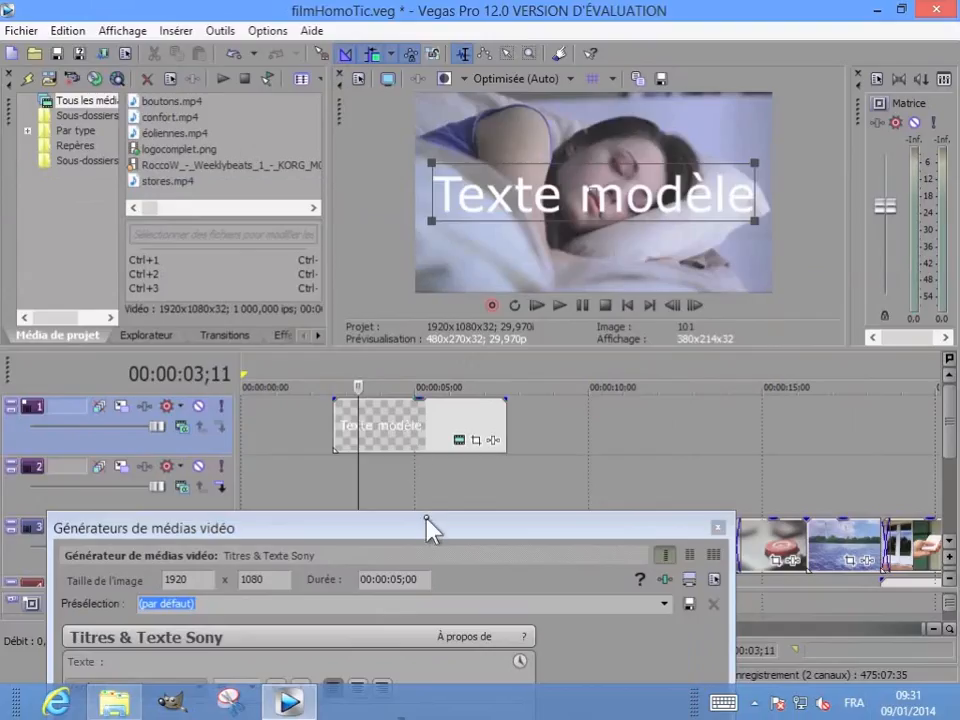
# Step: Replace the title's sample text with "Confort"
pyautogui.moveTo(429, 527); pyautogui.dragTo(432, 316)
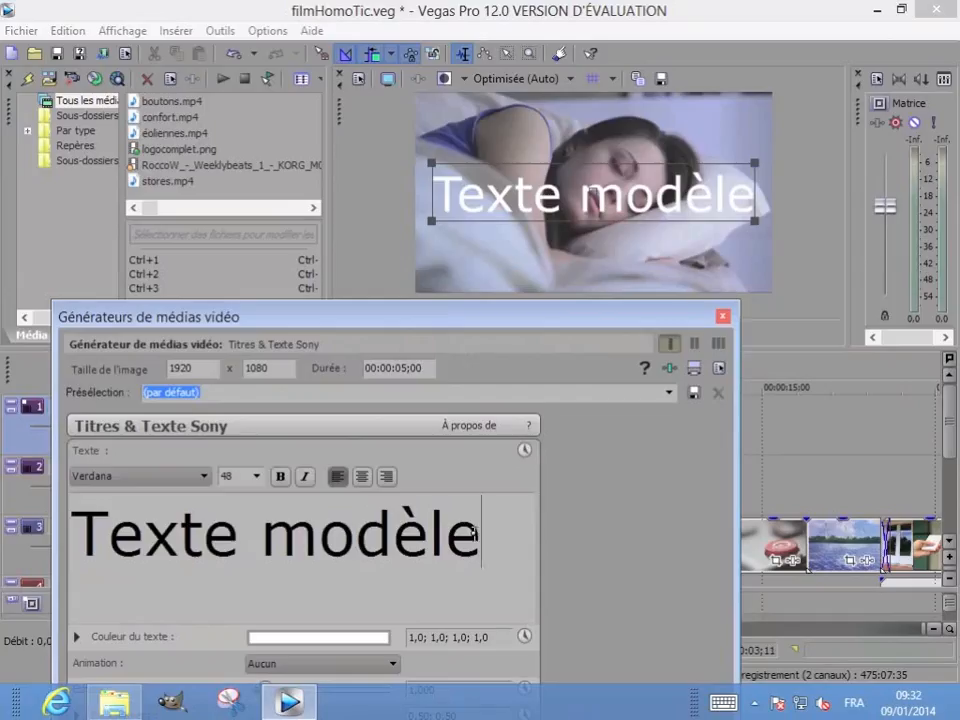
pyautogui.moveTo(482, 531); pyautogui.dragTo(70, 532)
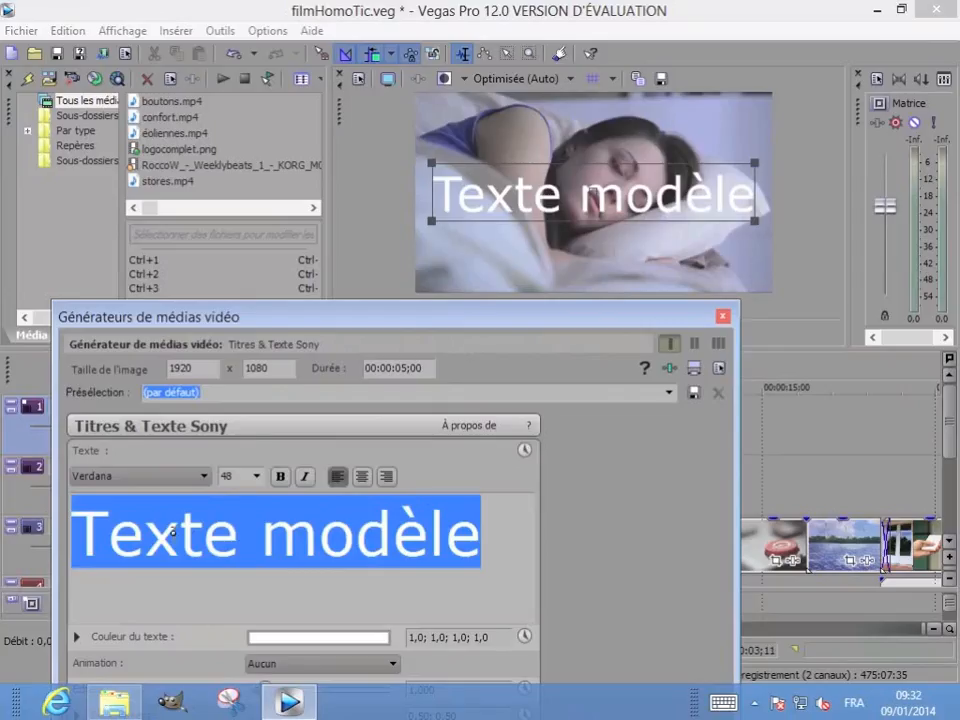
pyautogui.write('Confort')
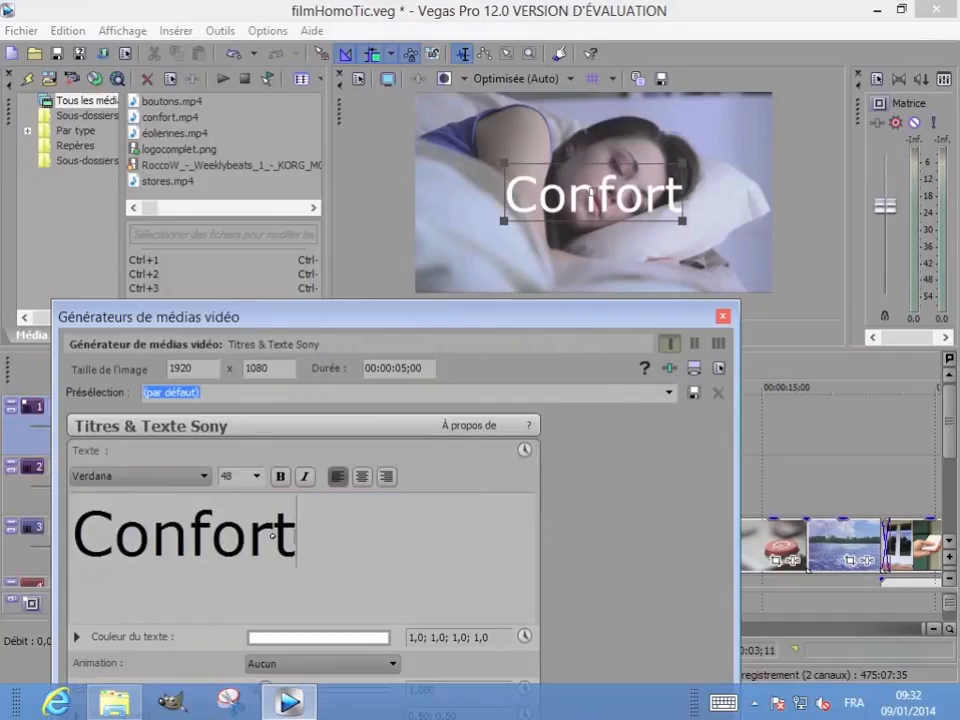
# Step: Format the whole title text in Caviar Dreams, bold, centred, at size 42
pyautogui.moveTo(298, 533); pyautogui.dragTo(97, 537)
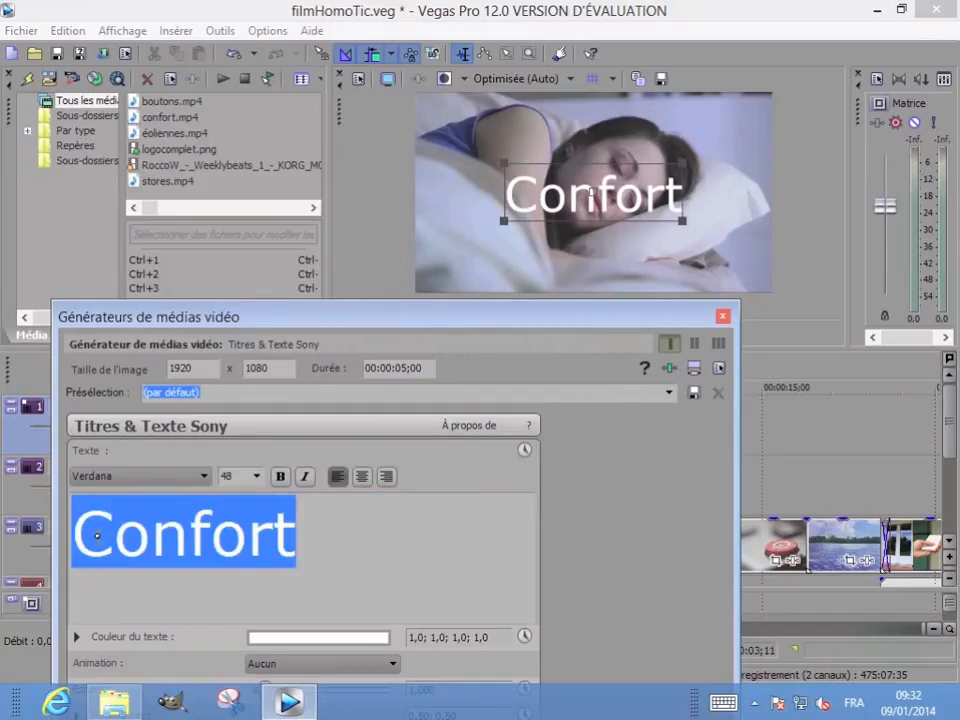
pyautogui.click(199, 477)
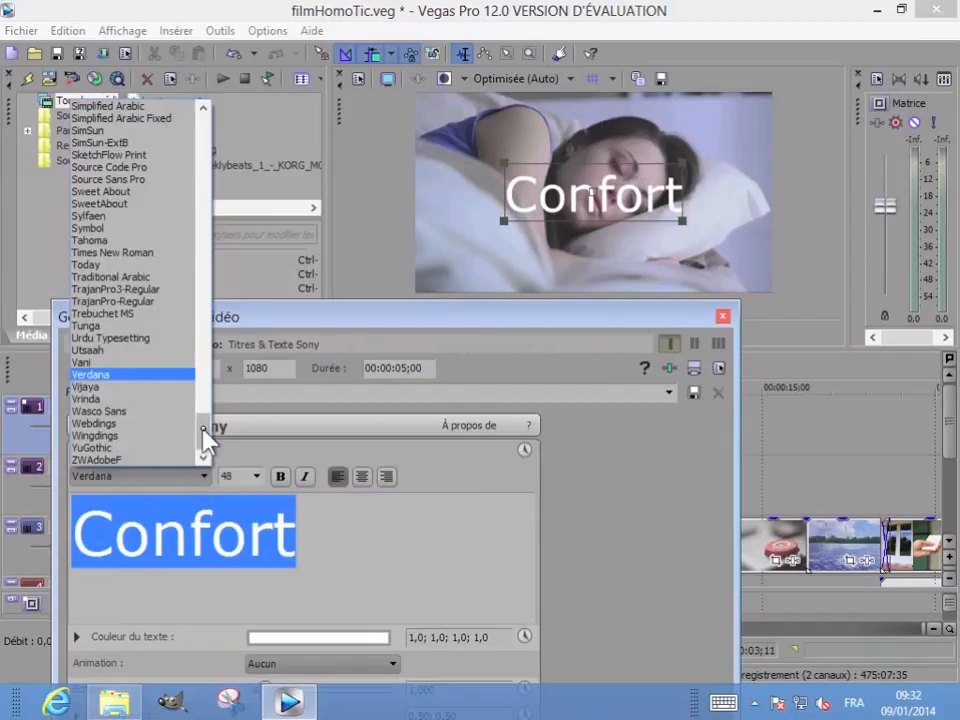
pyautogui.moveTo(208, 435); pyautogui.dragTo(215, 199)
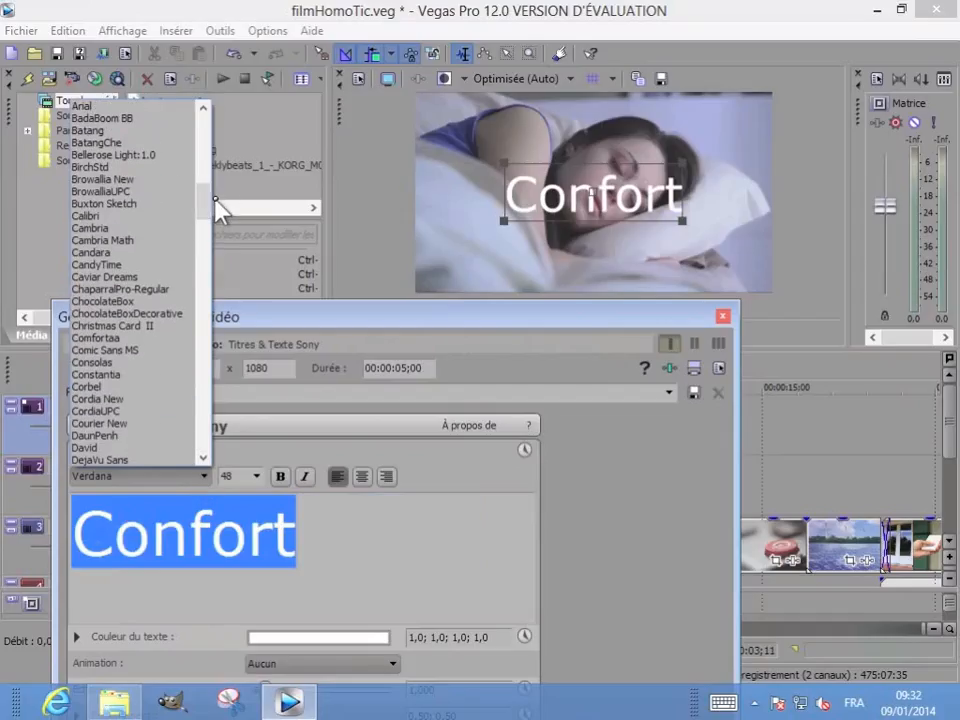
pyautogui.click(110, 277)
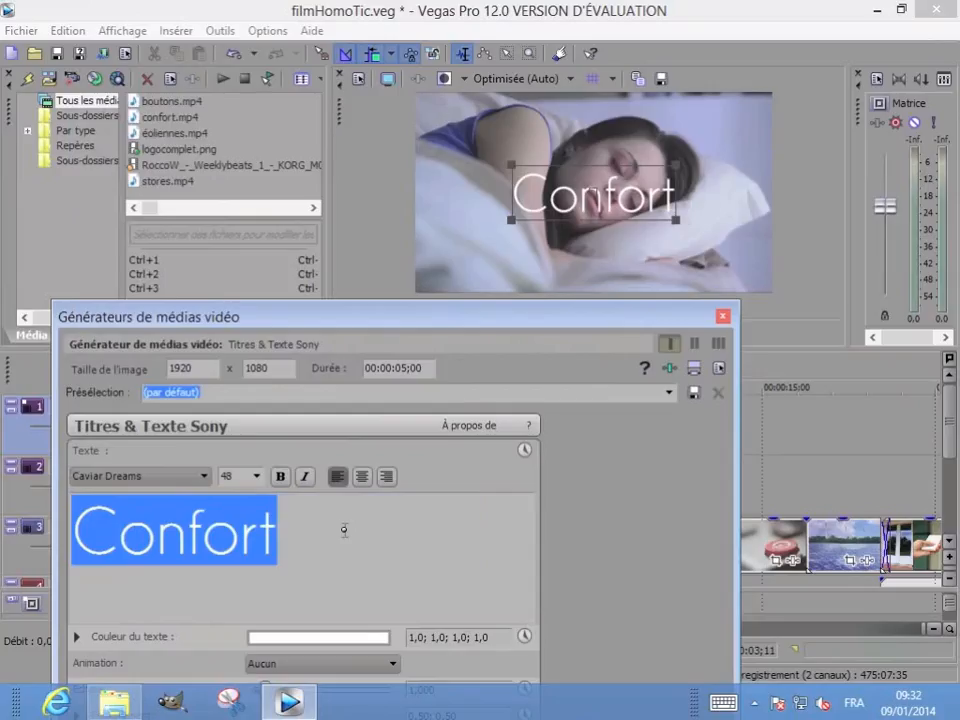
pyautogui.click(280, 477)
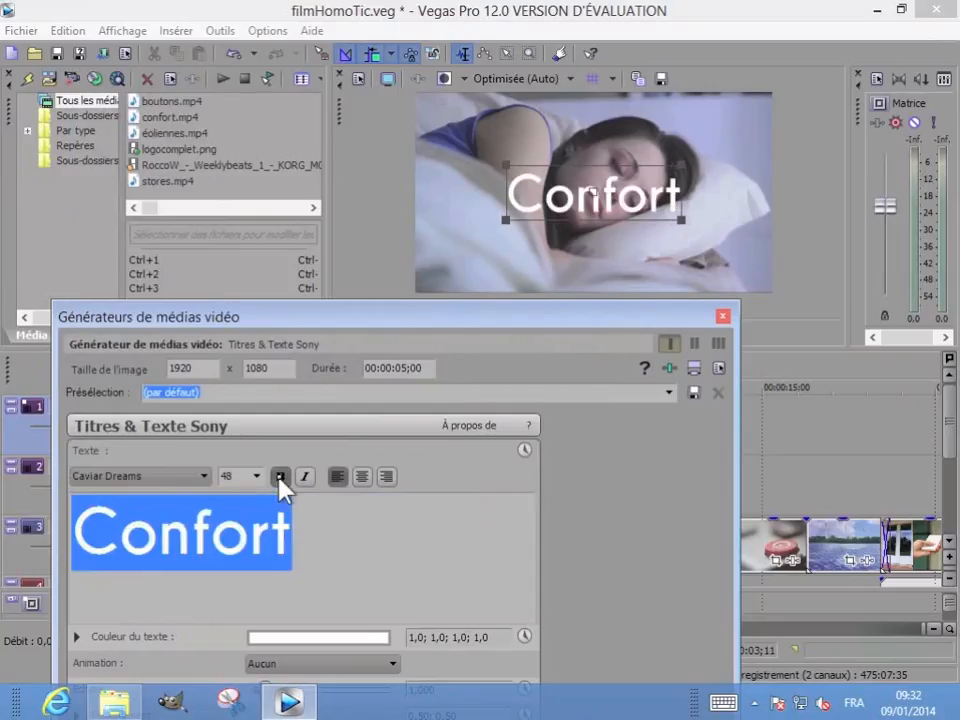
pyautogui.click(362, 477)
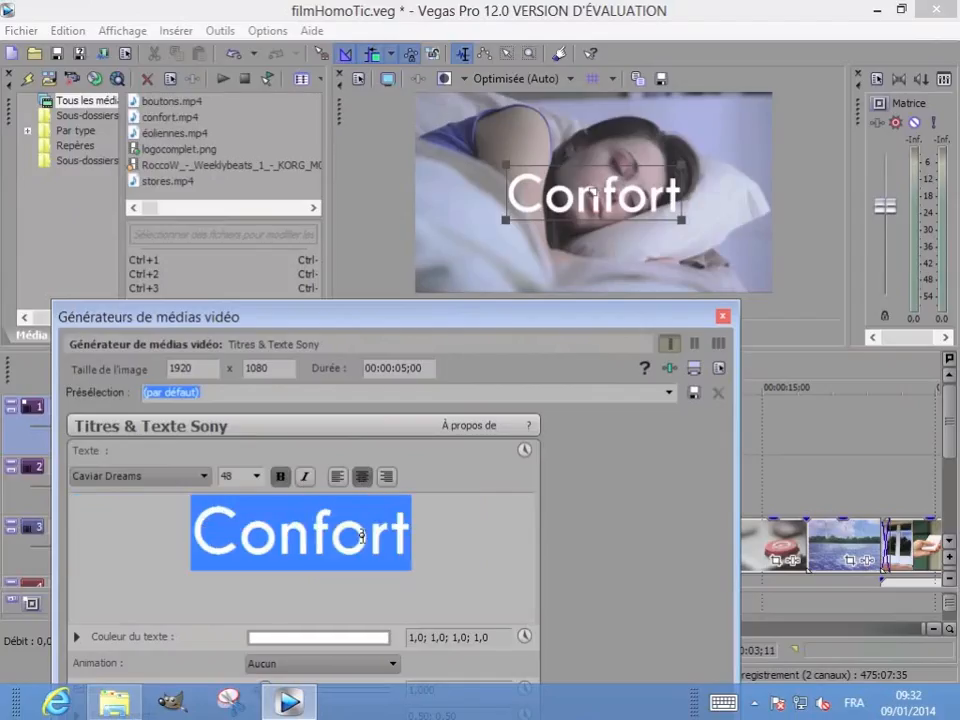
pyautogui.click(258, 486)
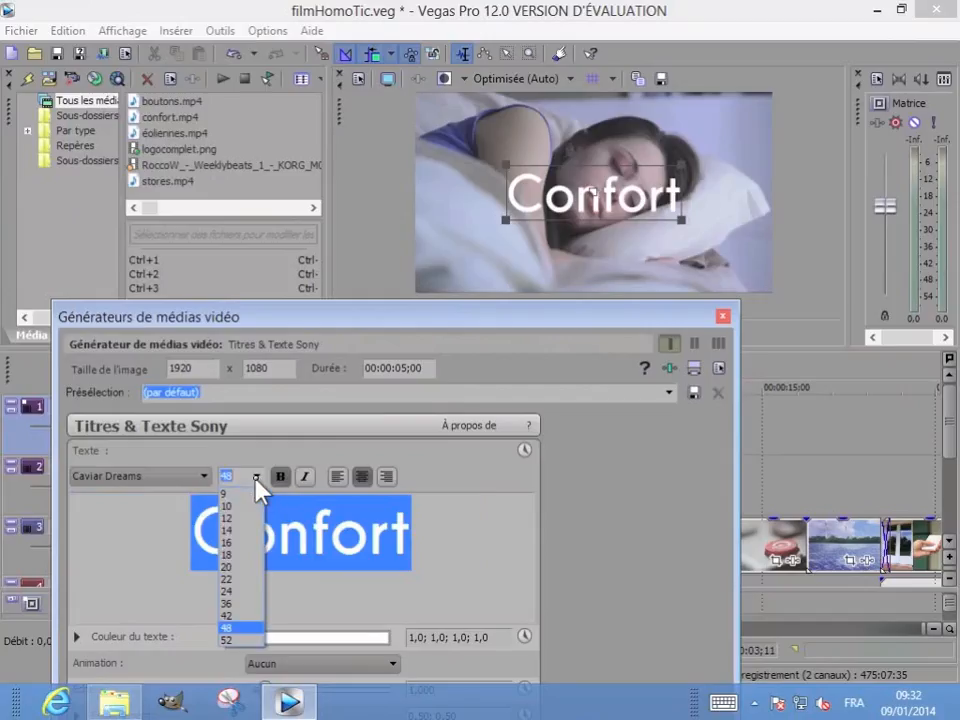
pyautogui.click(230, 632)
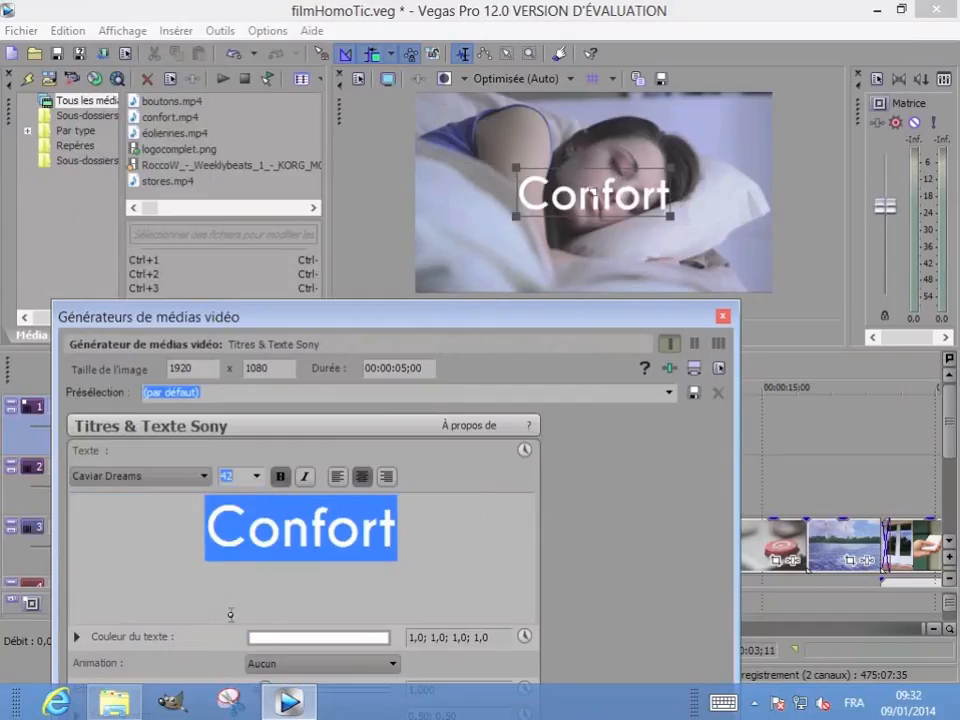
# Step: Try a pink text colour for the title, and settle on near-white with values 1,0; 0,98; 0,99; 1,0
pyautogui.click(275, 638)
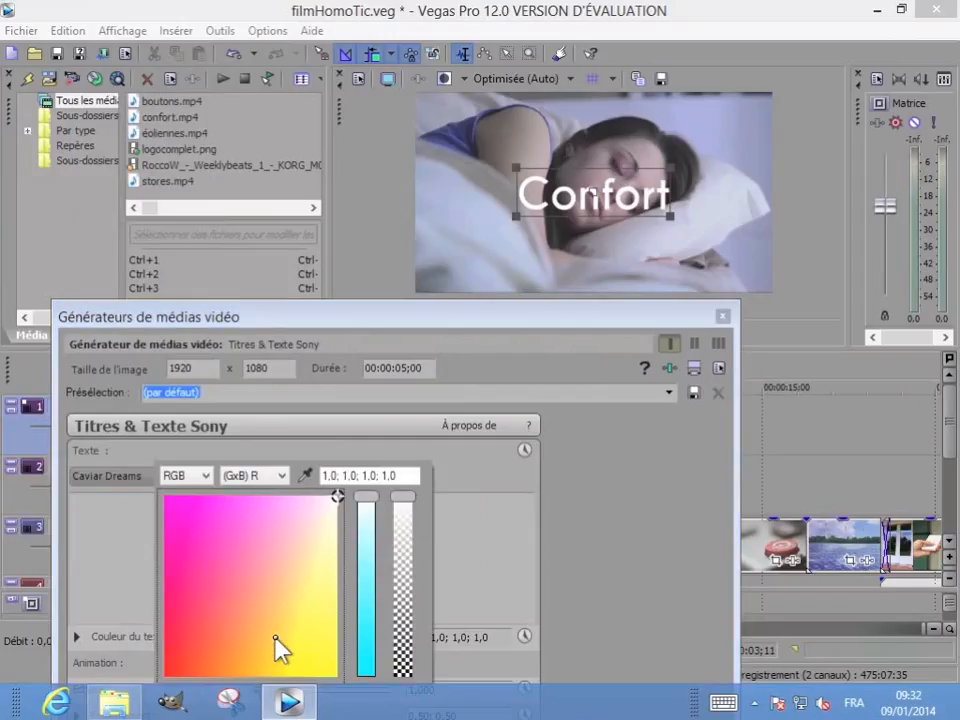
pyautogui.click(294, 526)
pyautogui.click(239, 576)
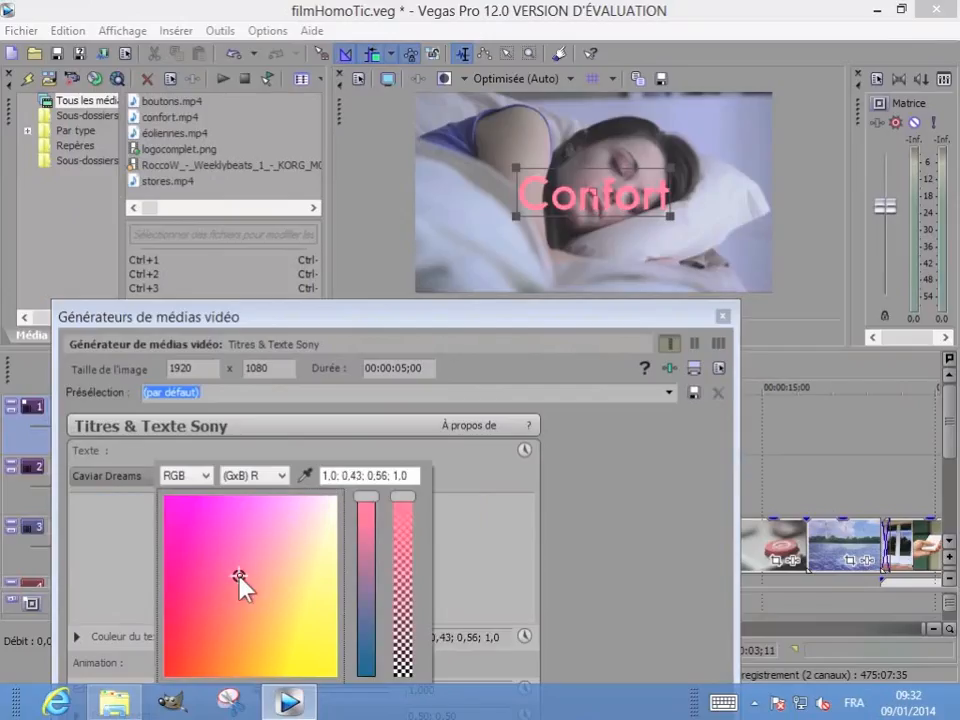
pyautogui.moveTo(360, 657); pyautogui.dragTo(368, 580)
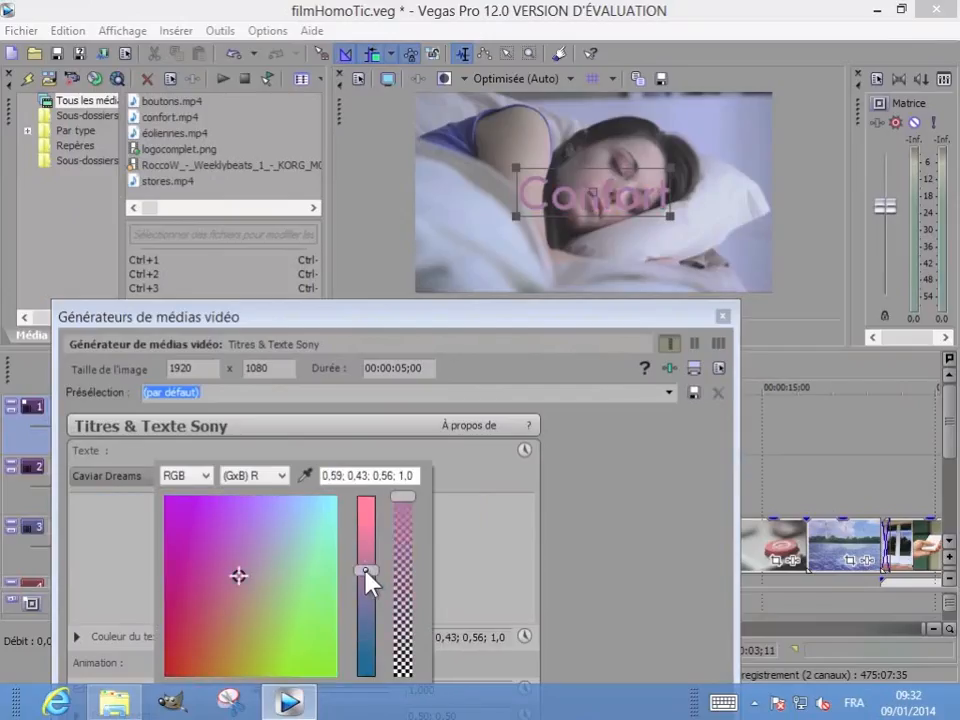
pyautogui.click(368, 499)
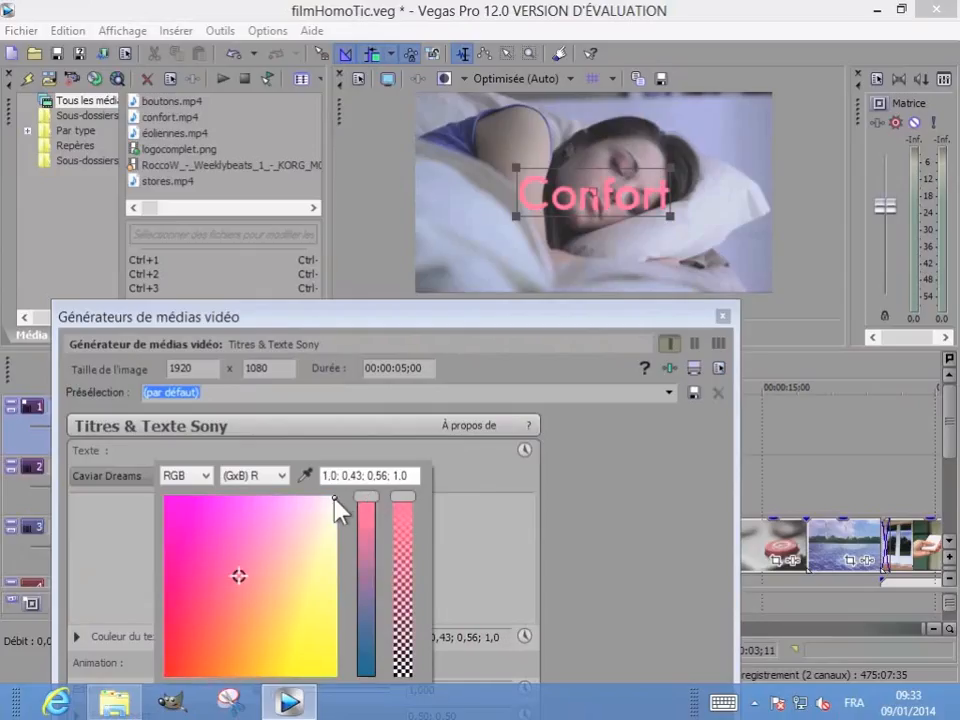
pyautogui.click(334, 498)
pyautogui.click(471, 525)
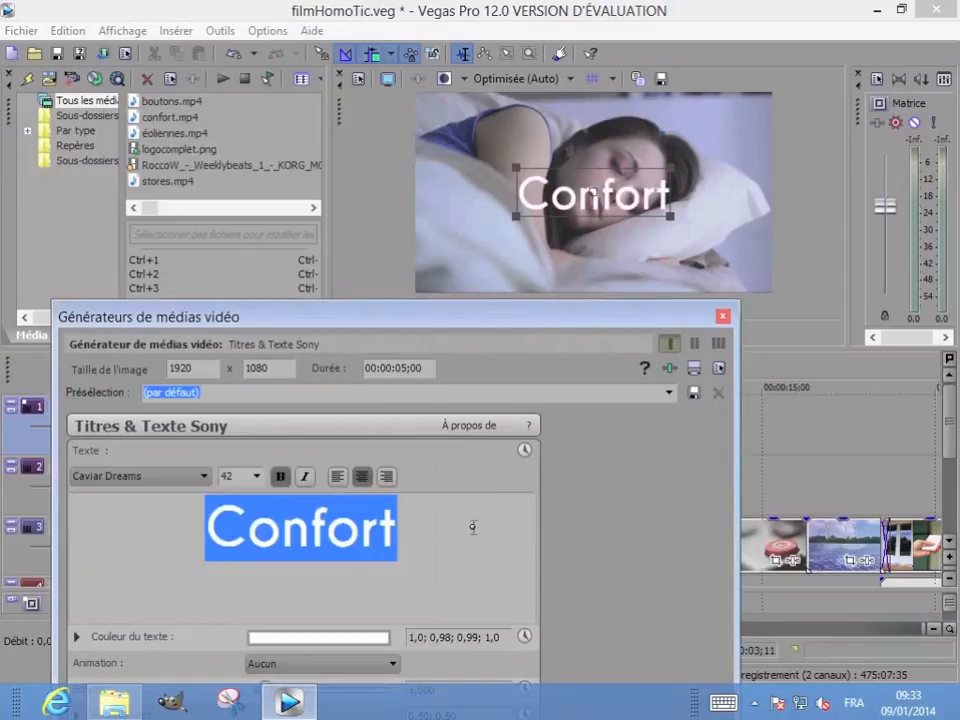
# Step: Apply the "Glisser vers le haut" animation to the title
pyautogui.moveTo(558, 317); pyautogui.dragTo(660, 243)
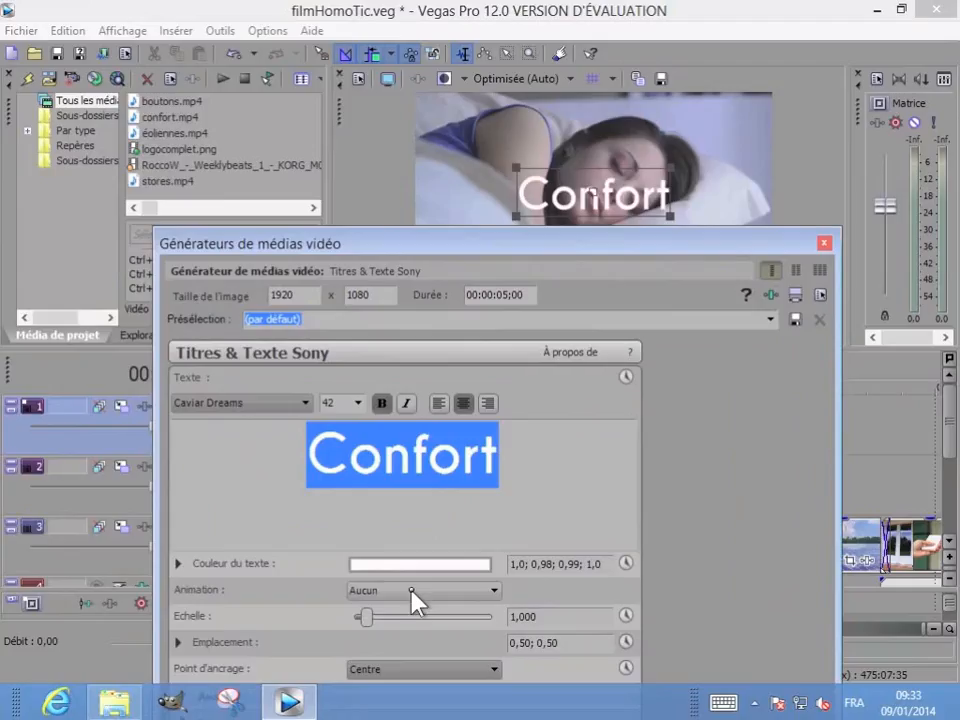
pyautogui.click(494, 591)
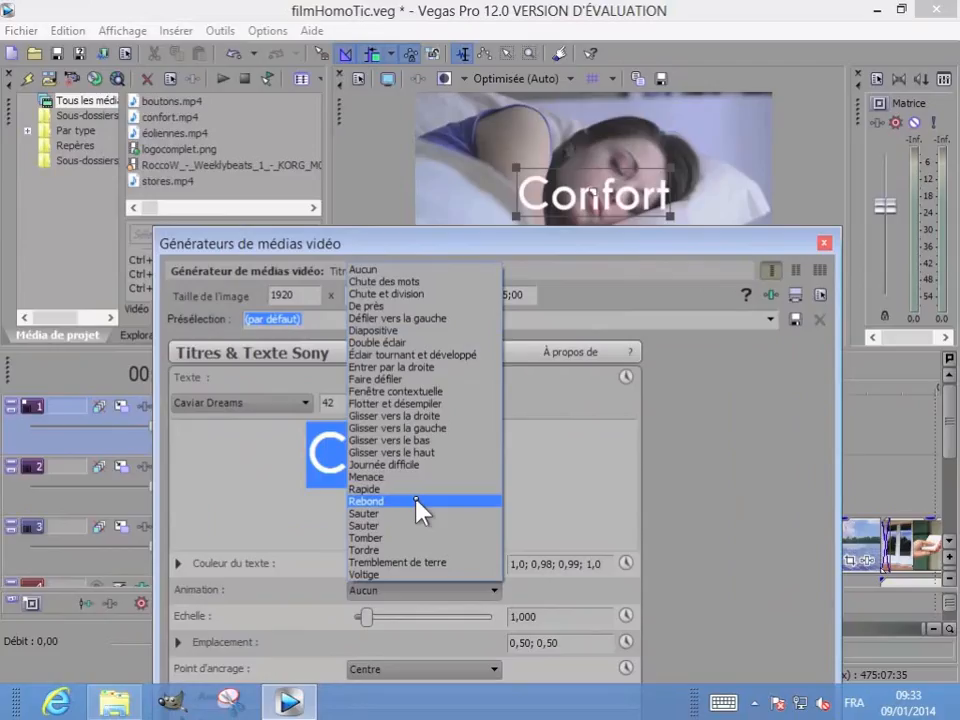
pyautogui.click(422, 452)
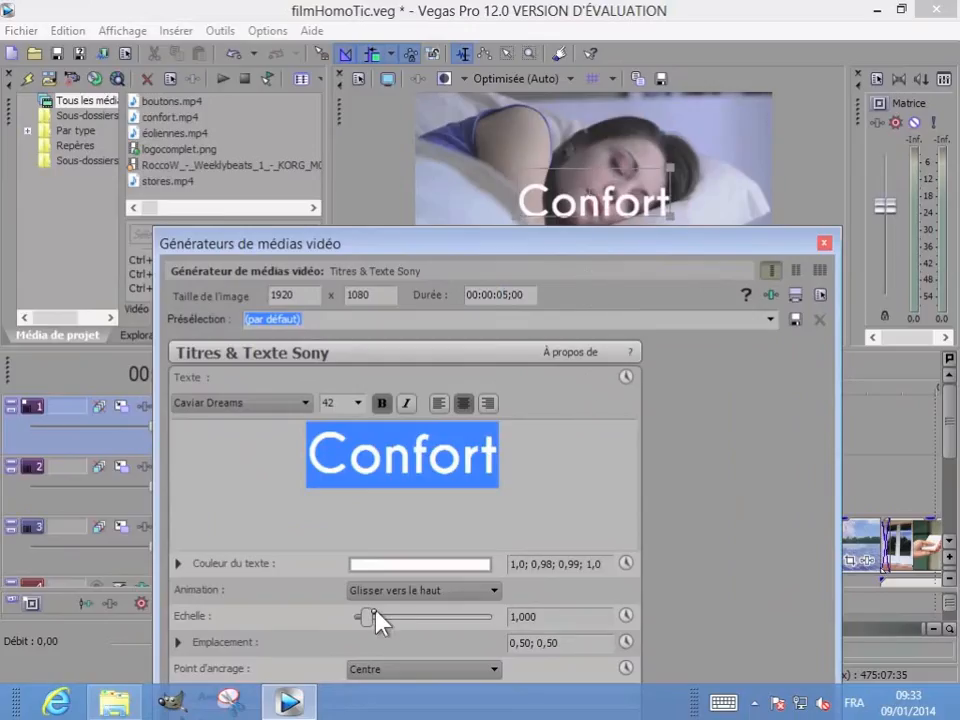
# Step: Try a larger scale of about 1,716 for the "Confort" title
pyautogui.moveTo(370, 616)
pyautogui.mouseDown()
pyautogui.moveTo(392, 617)
pyautogui.moveTo(379, 617)
pyautogui.mouseUp()
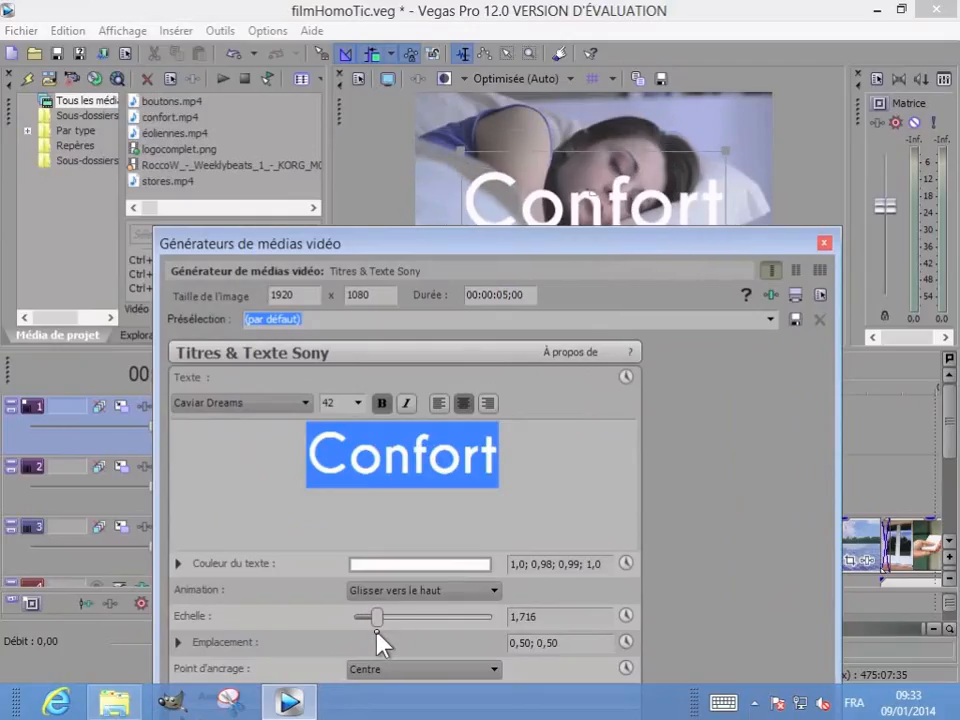
pyautogui.doubleClick(726, 248)
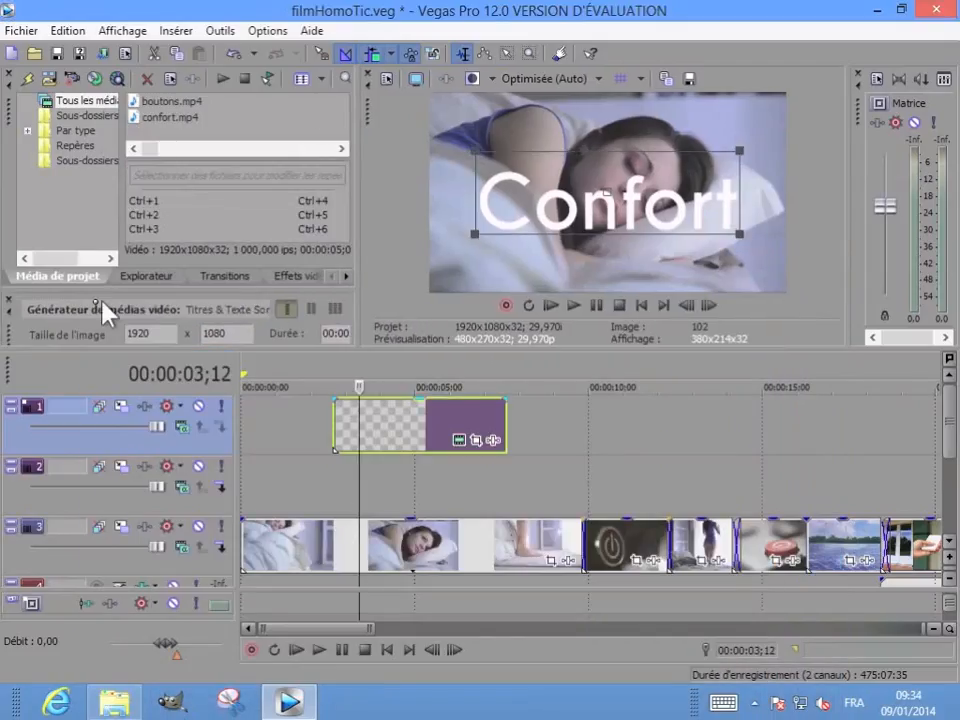
pyautogui.moveTo(13, 347)
pyautogui.mouseDown()
pyautogui.moveTo(47, 337)
pyautogui.moveTo(57, 349)
pyautogui.mouseUp()
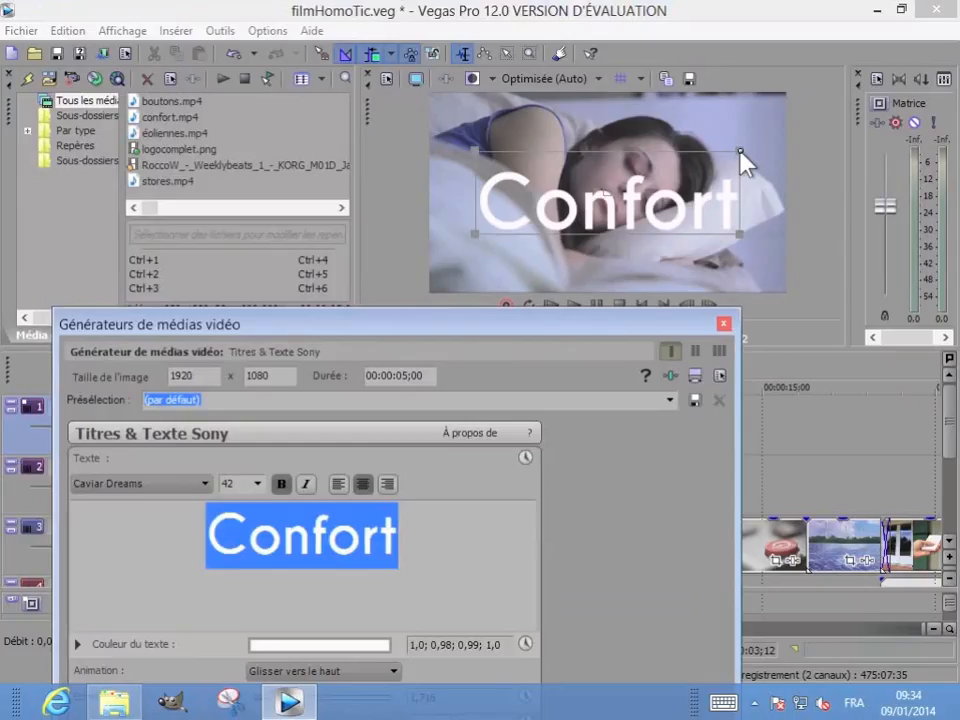
# Step: Resize the title in the preview to a scale of about 0,842 and place it near the picture's lower-right corner at about 0,73; 0,21
pyautogui.click(740, 236)
pyautogui.moveTo(741, 236); pyautogui.dragTo(674, 206)
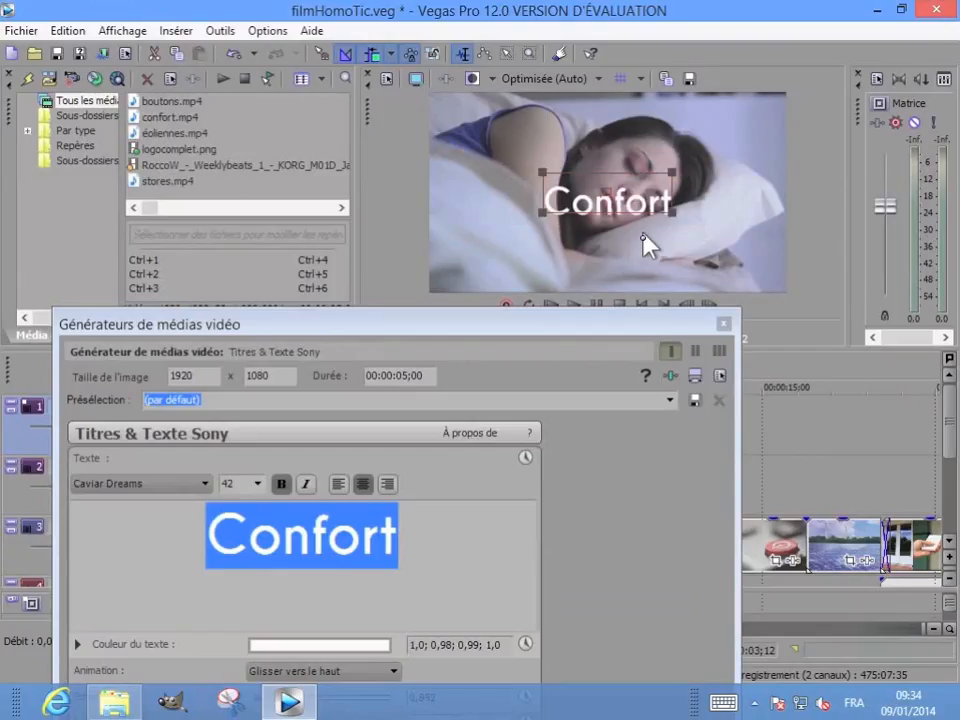
pyautogui.moveTo(632, 210); pyautogui.dragTo(709, 268)
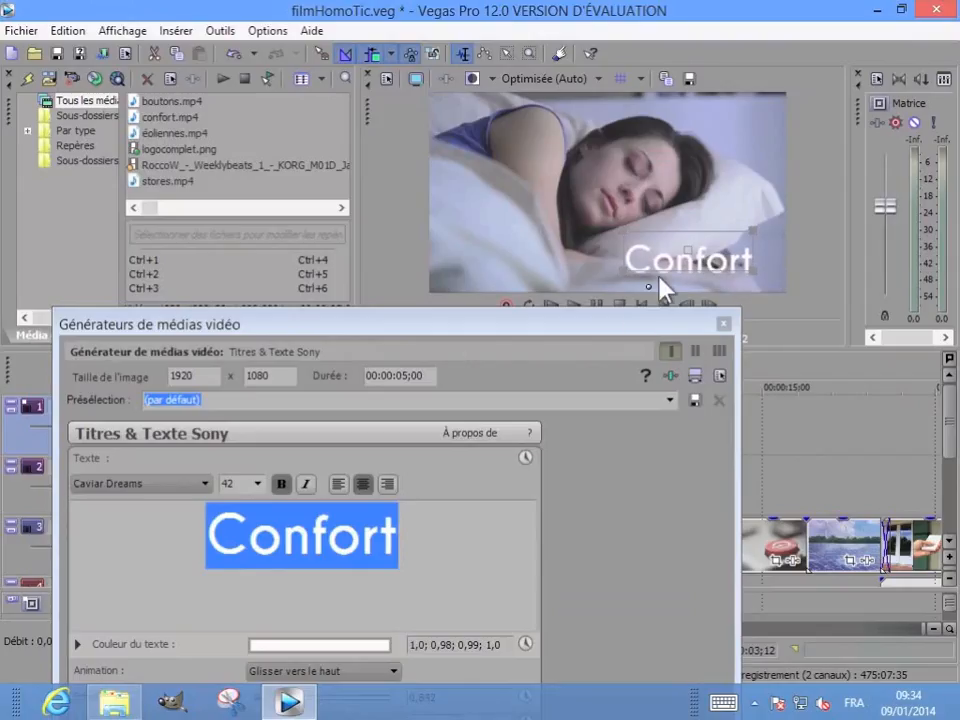
# Step: Examine the title's anchor point options and its outline (Contours) and advanced (Avancé) settings, and close the media generator without changing them
pyautogui.moveTo(630, 324); pyautogui.dragTo(722, 219)
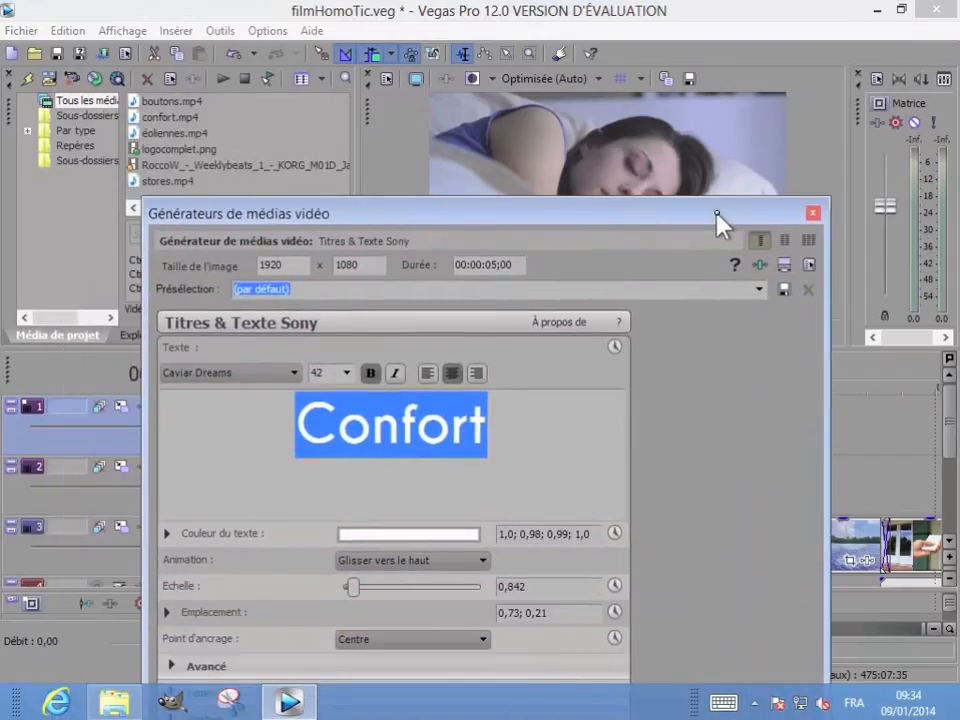
pyautogui.click(470, 645)
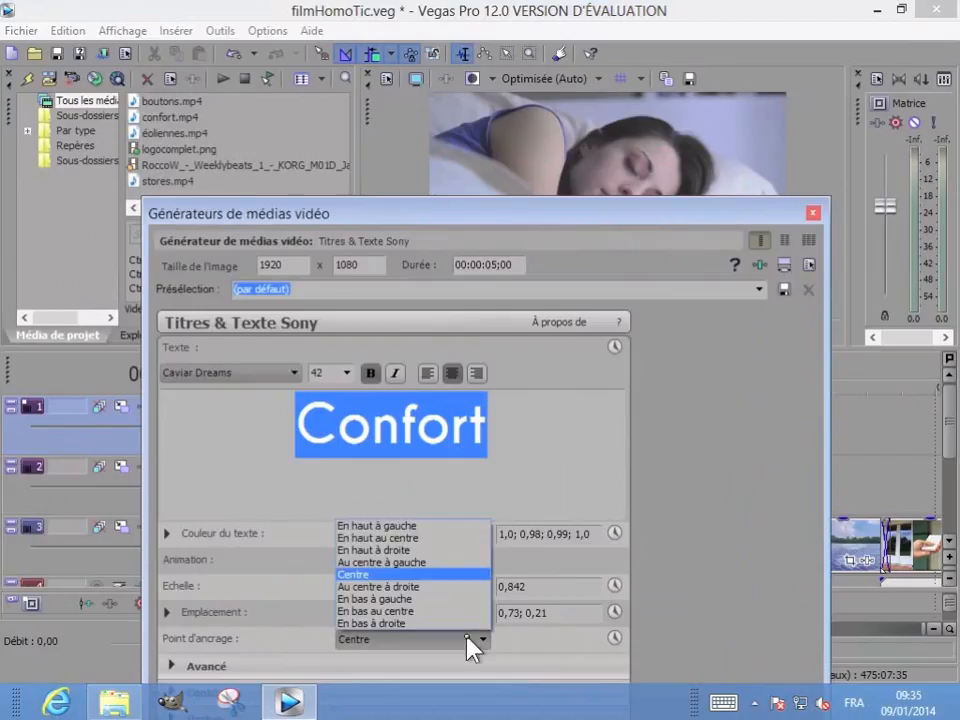
pyautogui.click(548, 643)
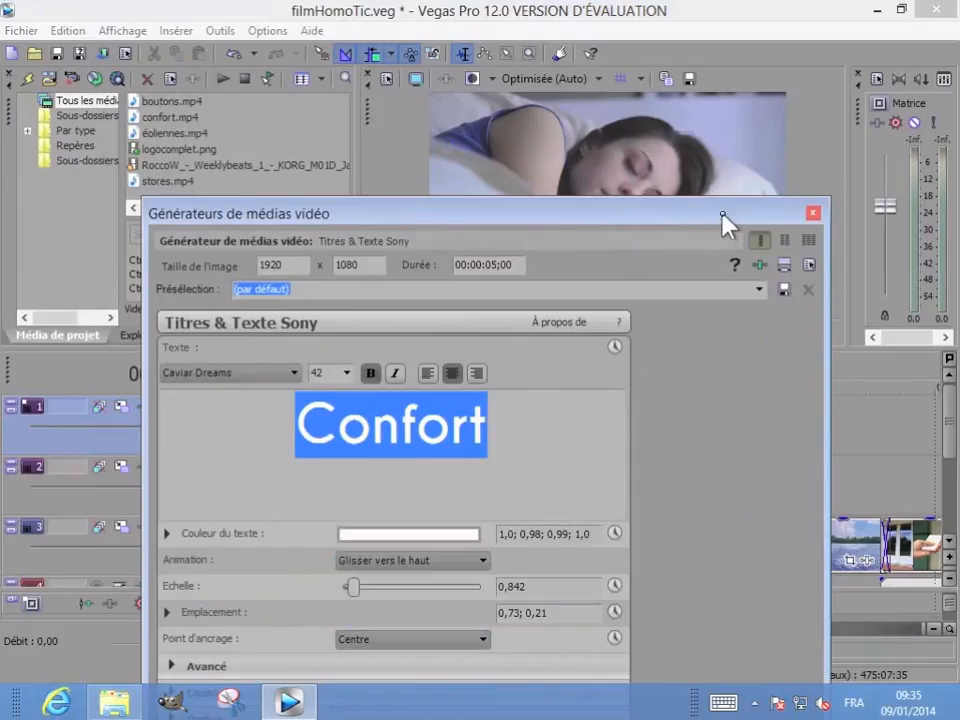
pyautogui.moveTo(724, 214); pyautogui.dragTo(780, 170)
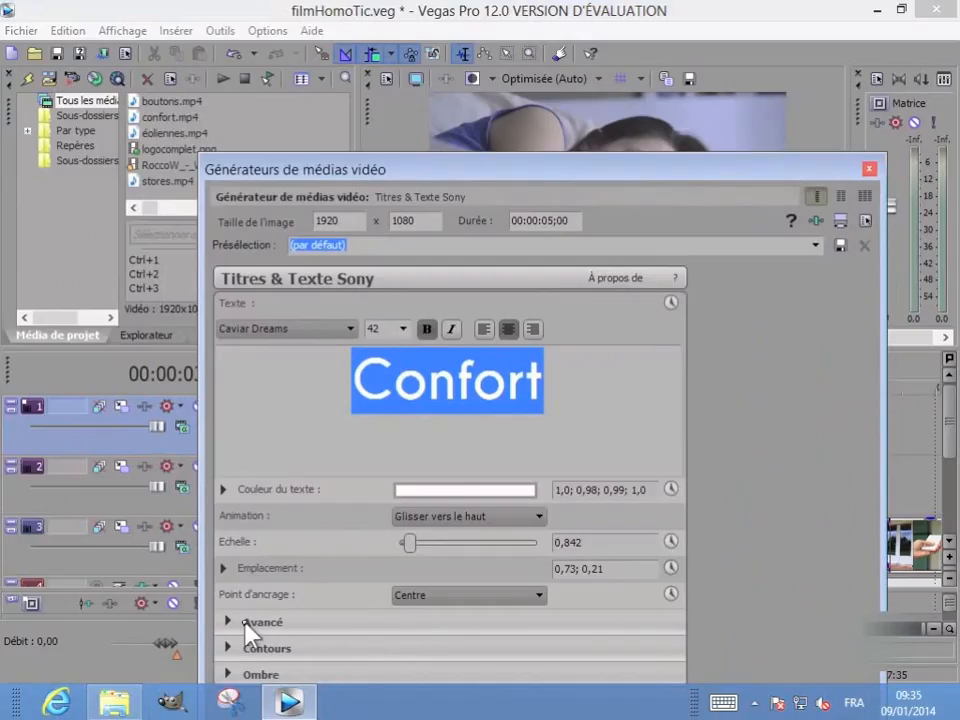
pyautogui.click(229, 649)
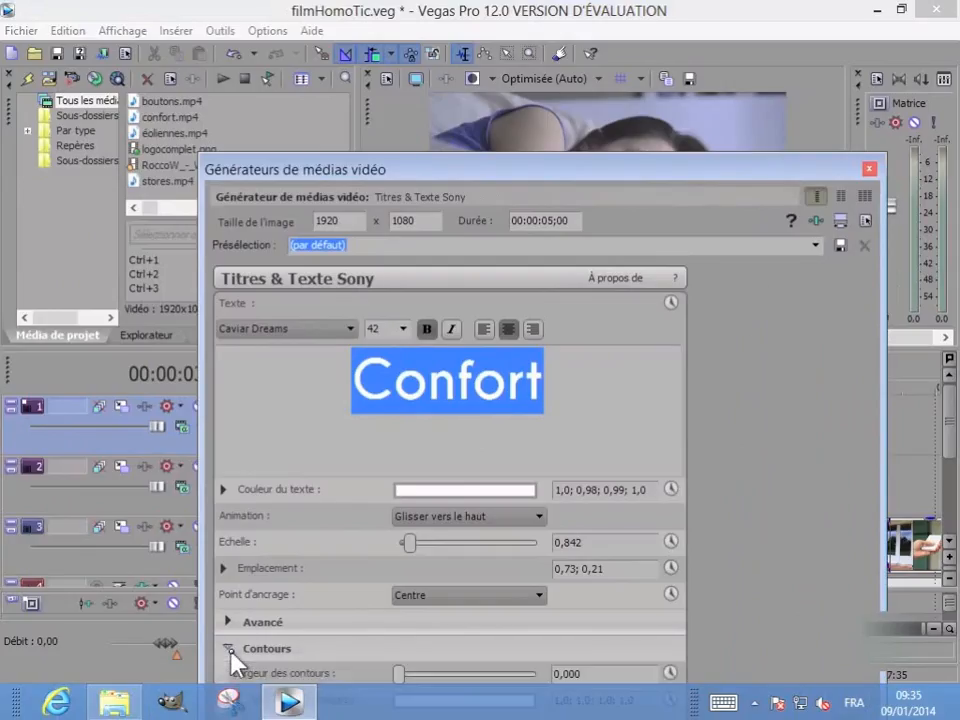
pyautogui.click(230, 649)
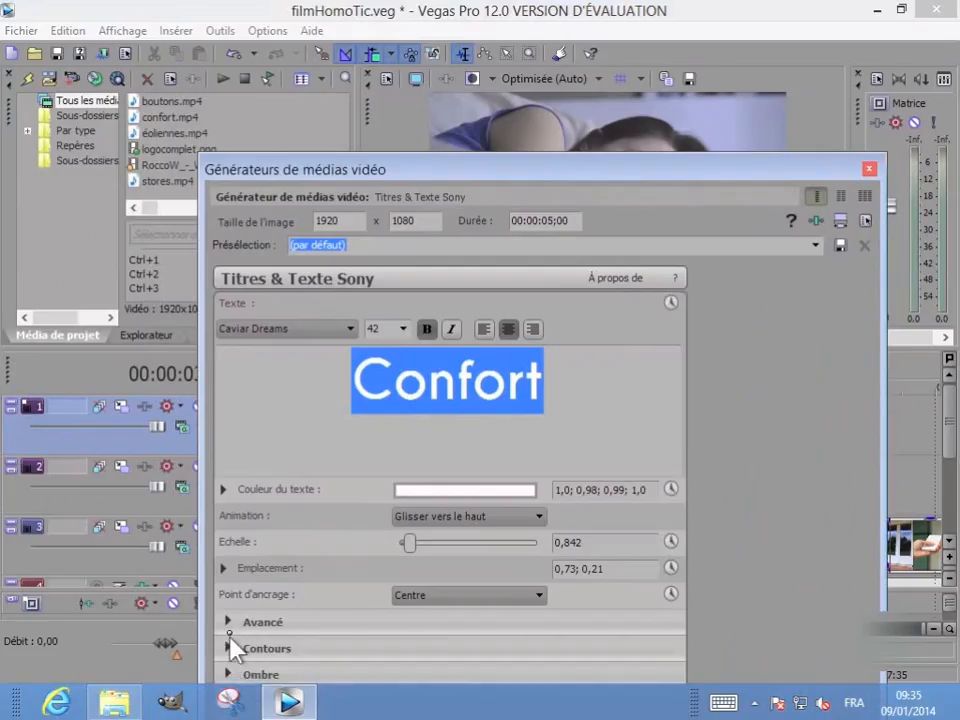
pyautogui.click(228, 622)
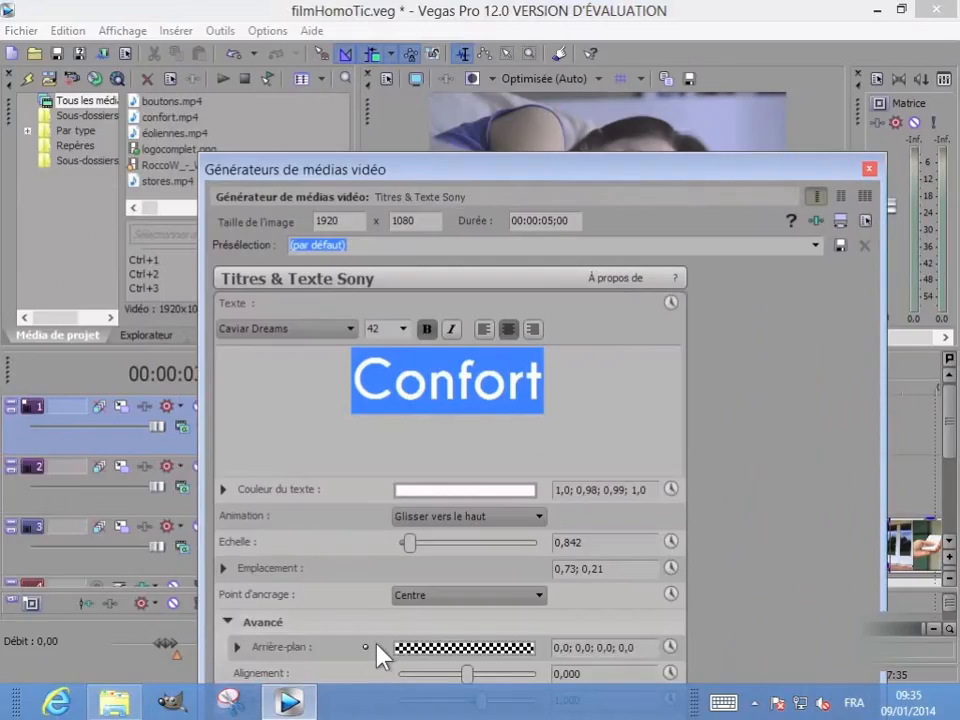
pyautogui.click(230, 623)
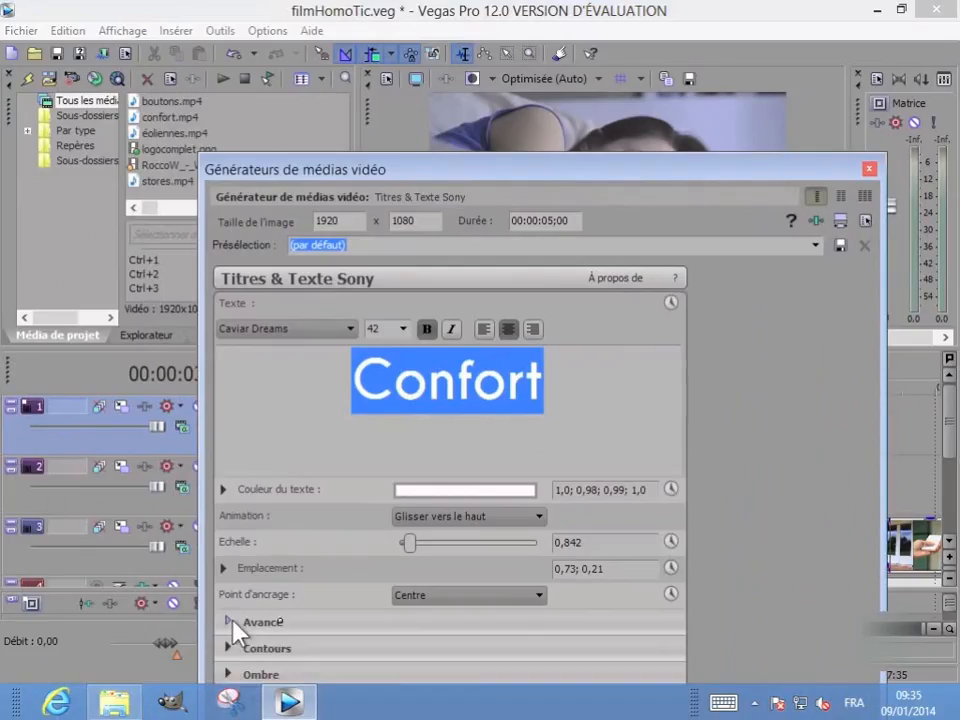
pyautogui.moveTo(784, 178); pyautogui.dragTo(795, 144)
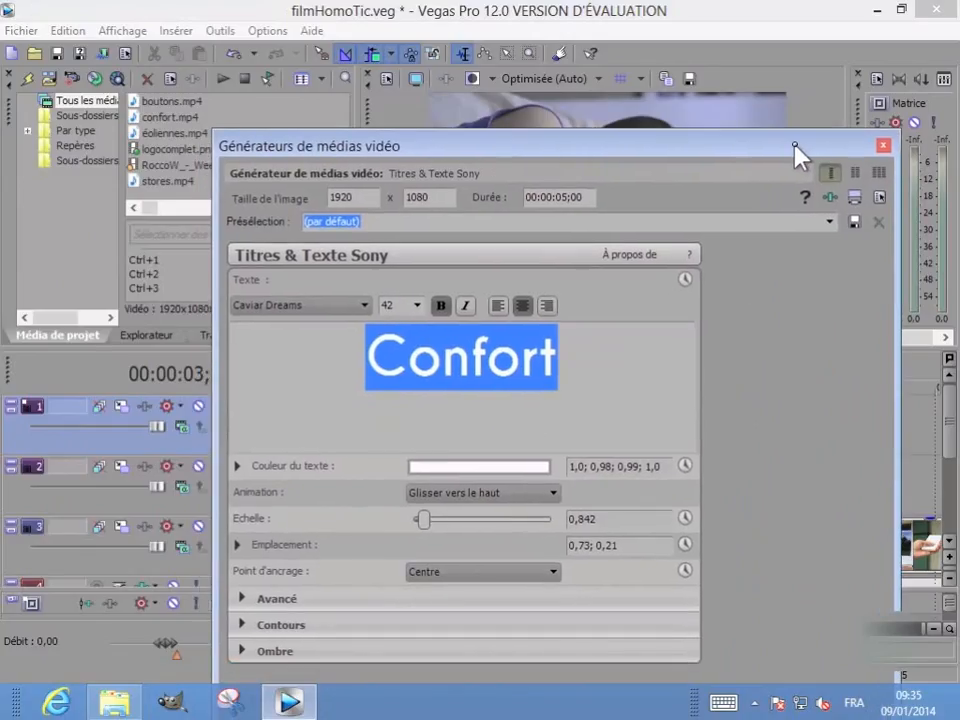
pyautogui.click(883, 147)
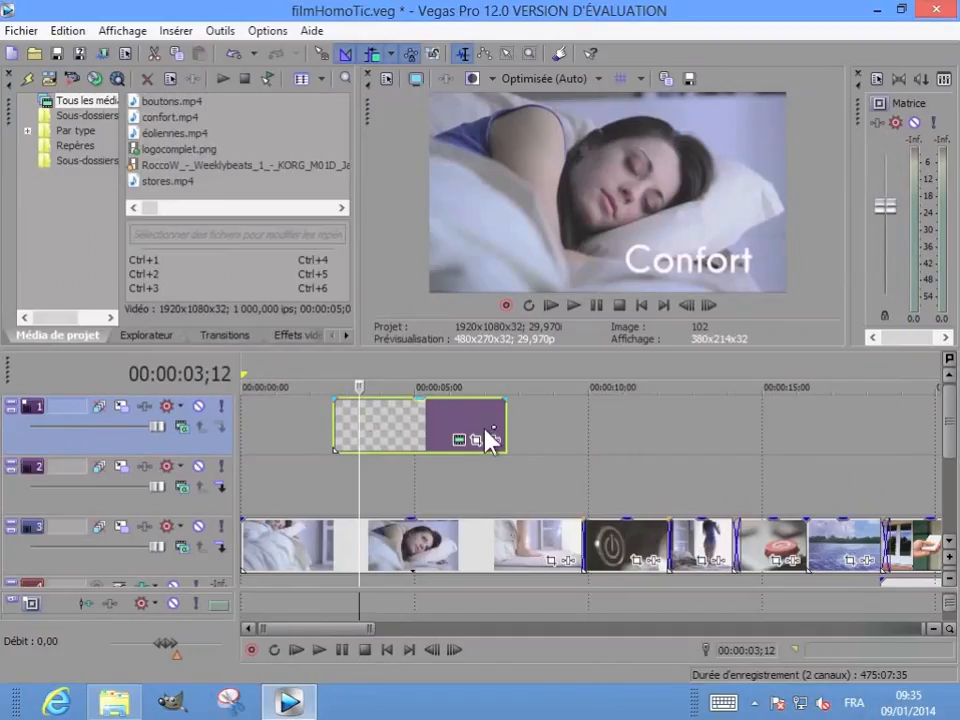
# Step: Play back the title animation starting from 00:00:01;20
pyautogui.click(300, 374)
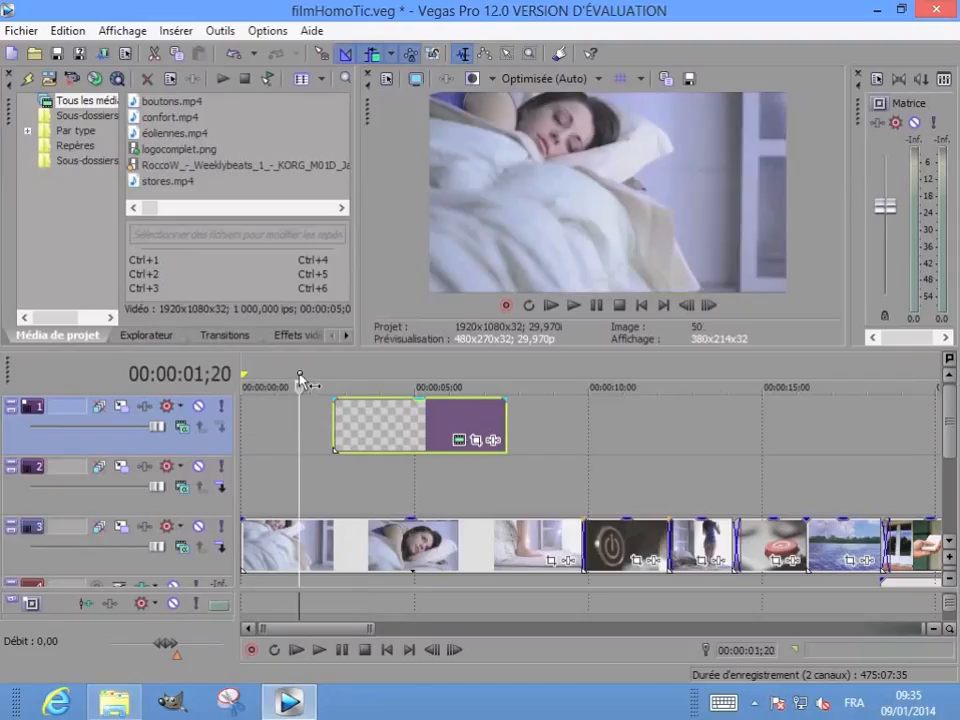
pyautogui.press('space')
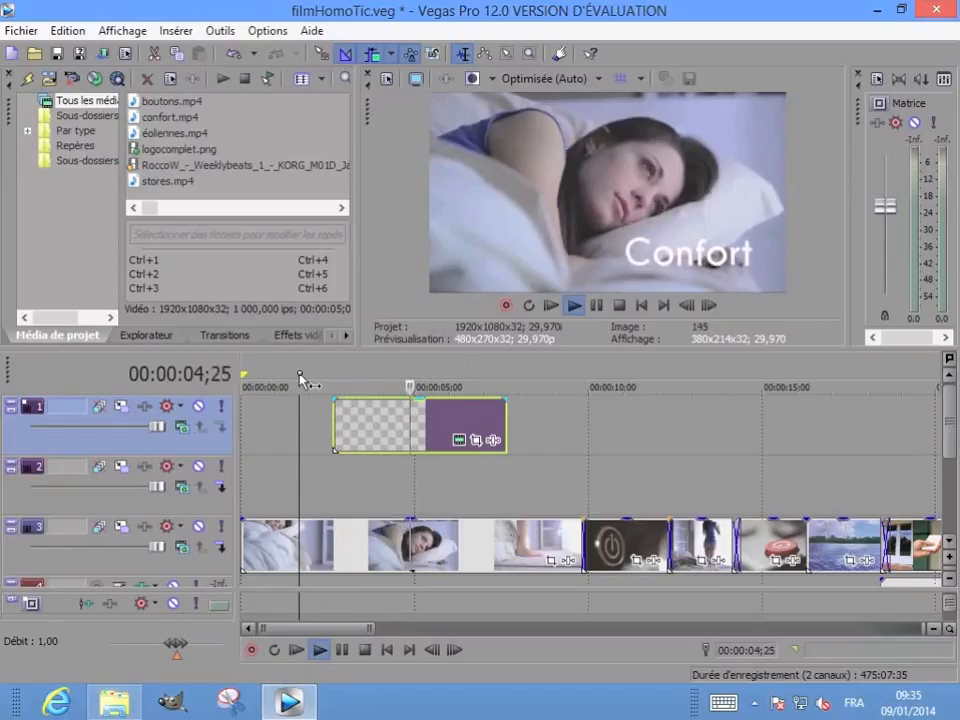
pyautogui.press('space')
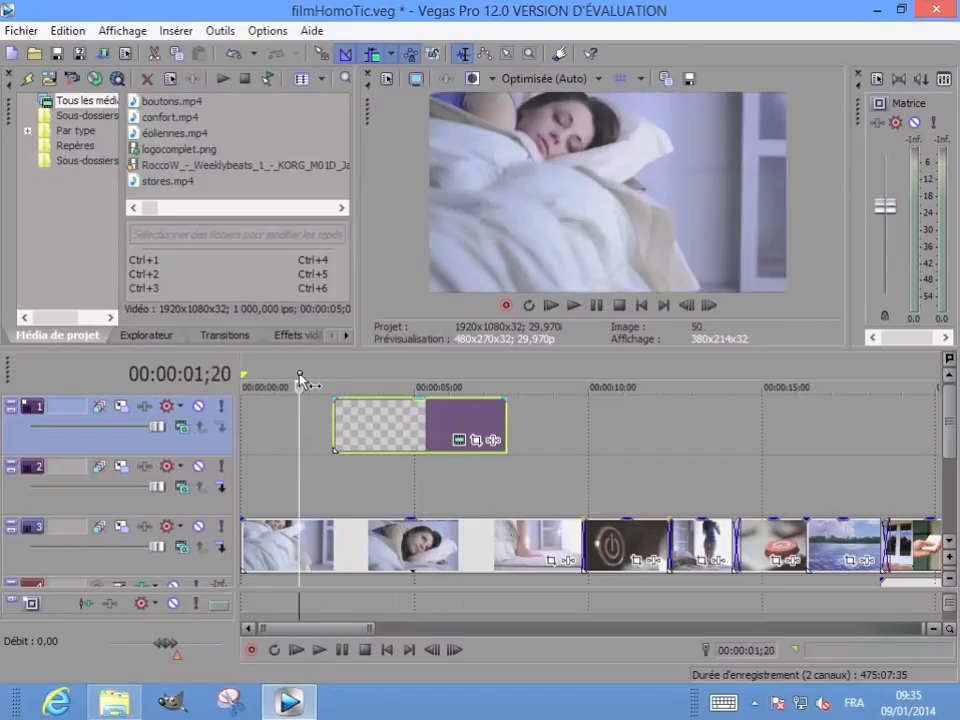
# Step: Trim the end of the title event on track 1 to just past the five-second mark and play it back from 00:00:02;10
pyautogui.click(381, 433)
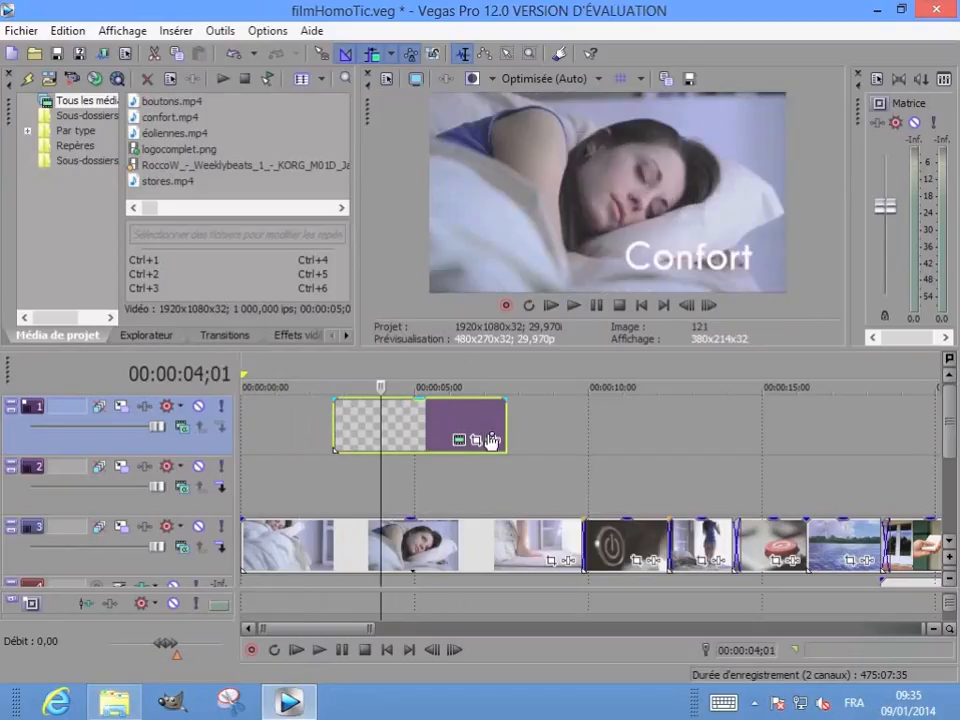
pyautogui.moveTo(503, 422); pyautogui.dragTo(430, 422)
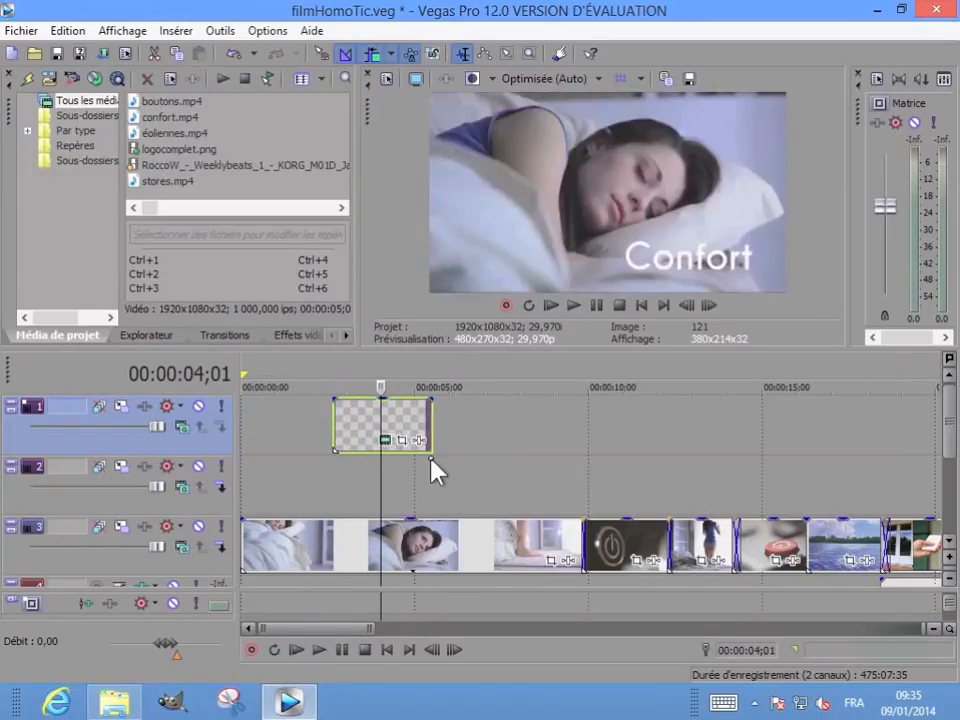
pyautogui.click(322, 371)
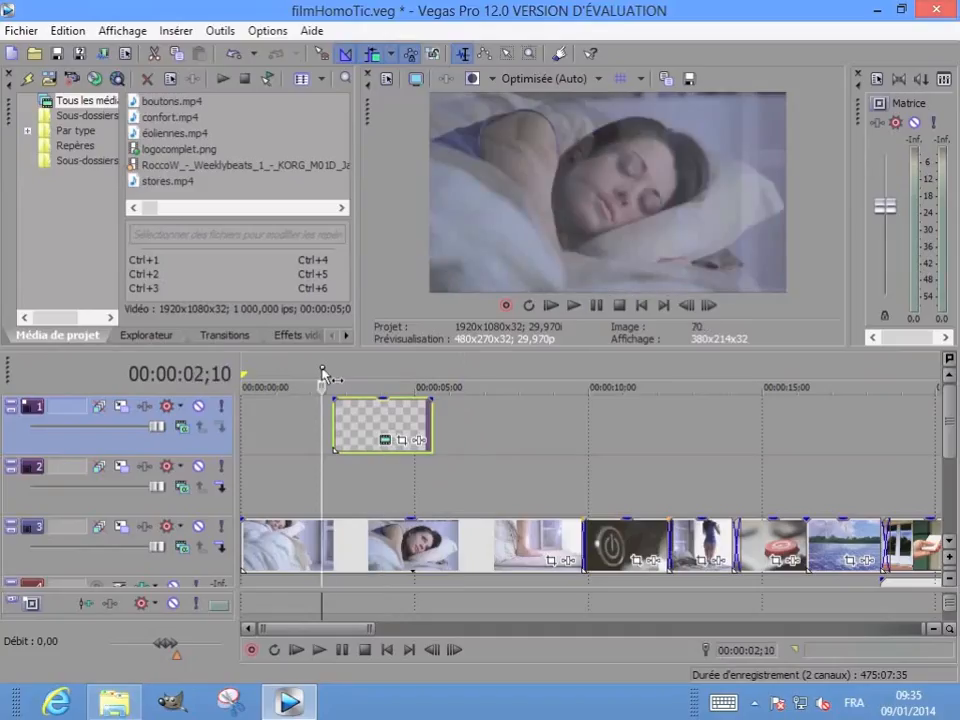
pyautogui.press('space')
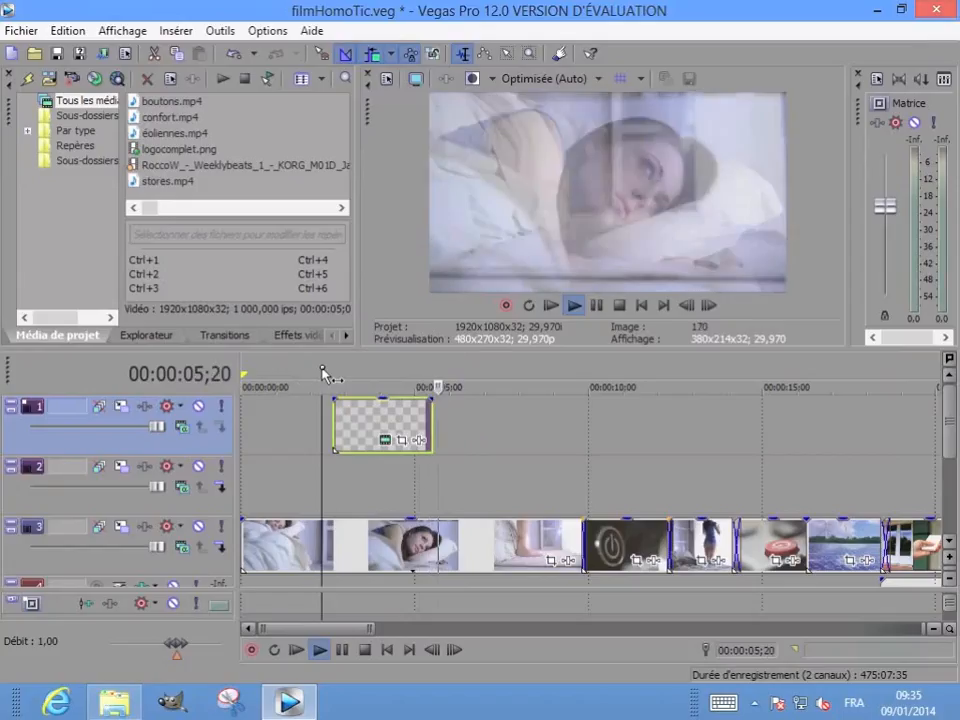
pyautogui.press('space')
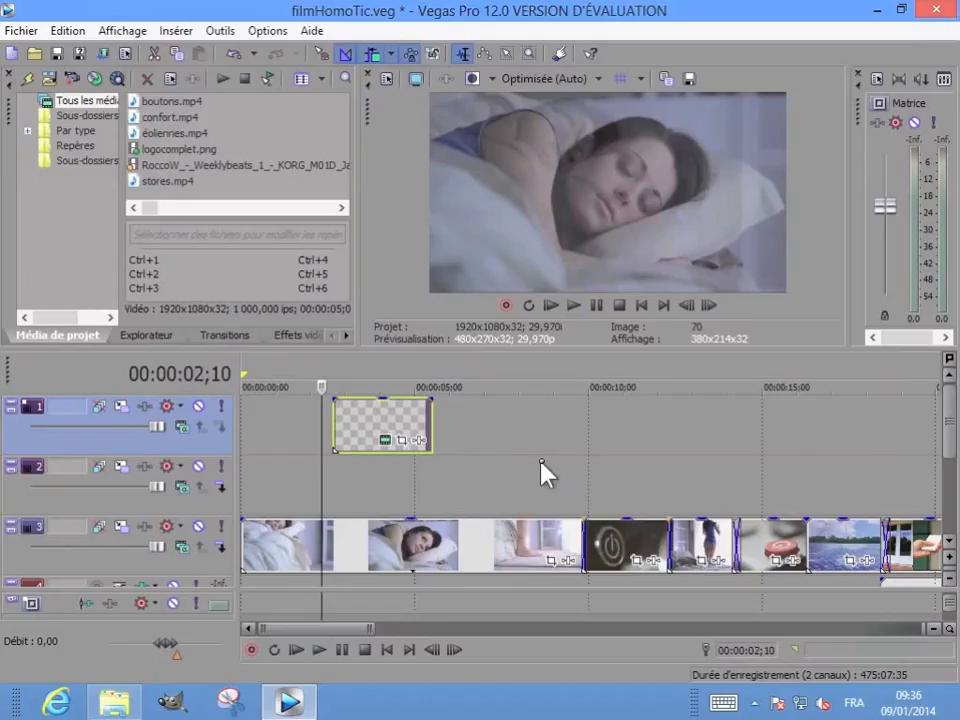
# Step: Reopen the generated media settings of the title event on track 1 to review them, and close them again
pyautogui.click(364, 412)
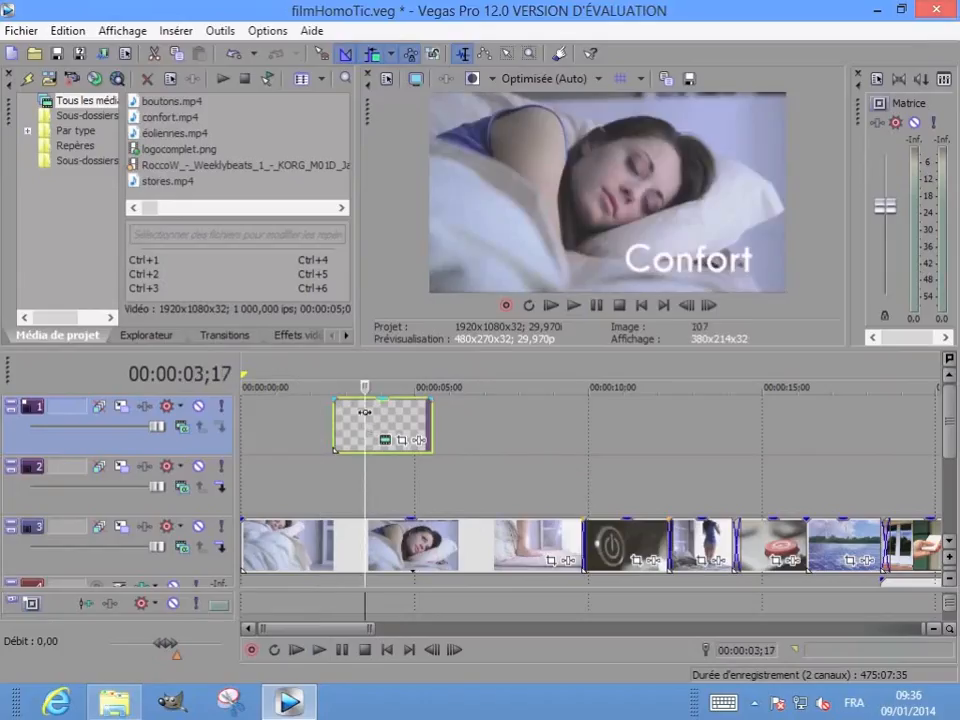
pyautogui.rightClick(365, 413)
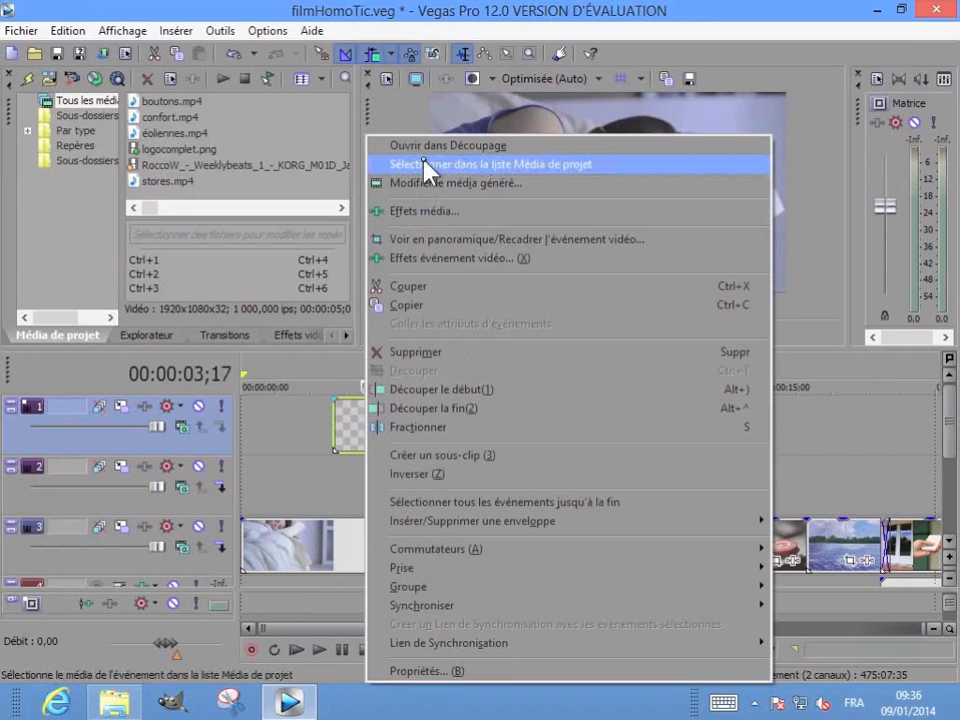
pyautogui.click(420, 184)
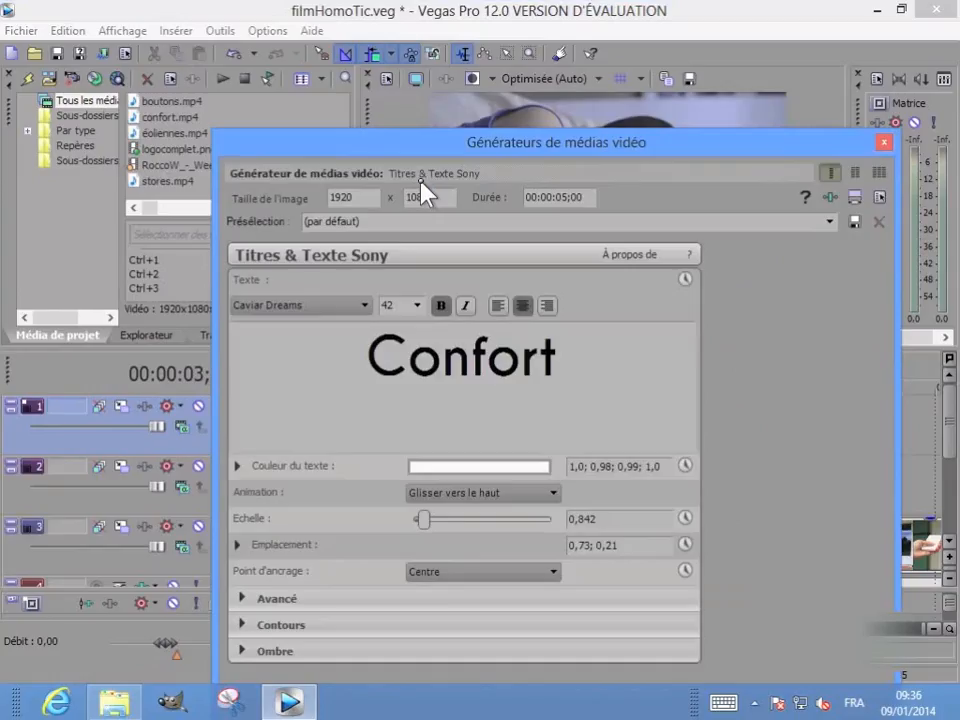
pyautogui.click(884, 143)
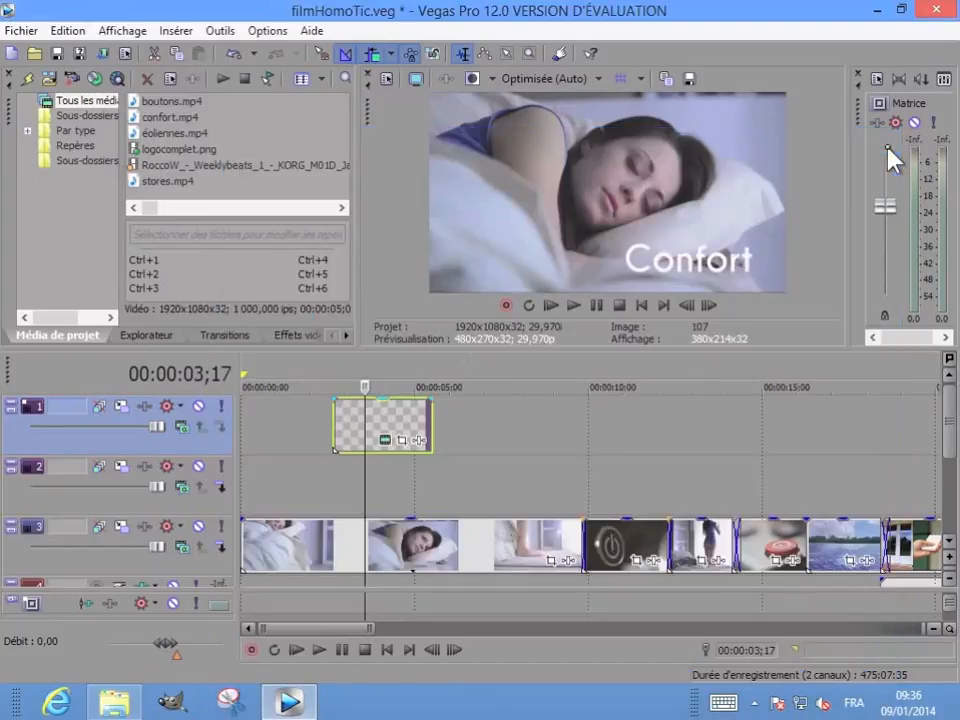